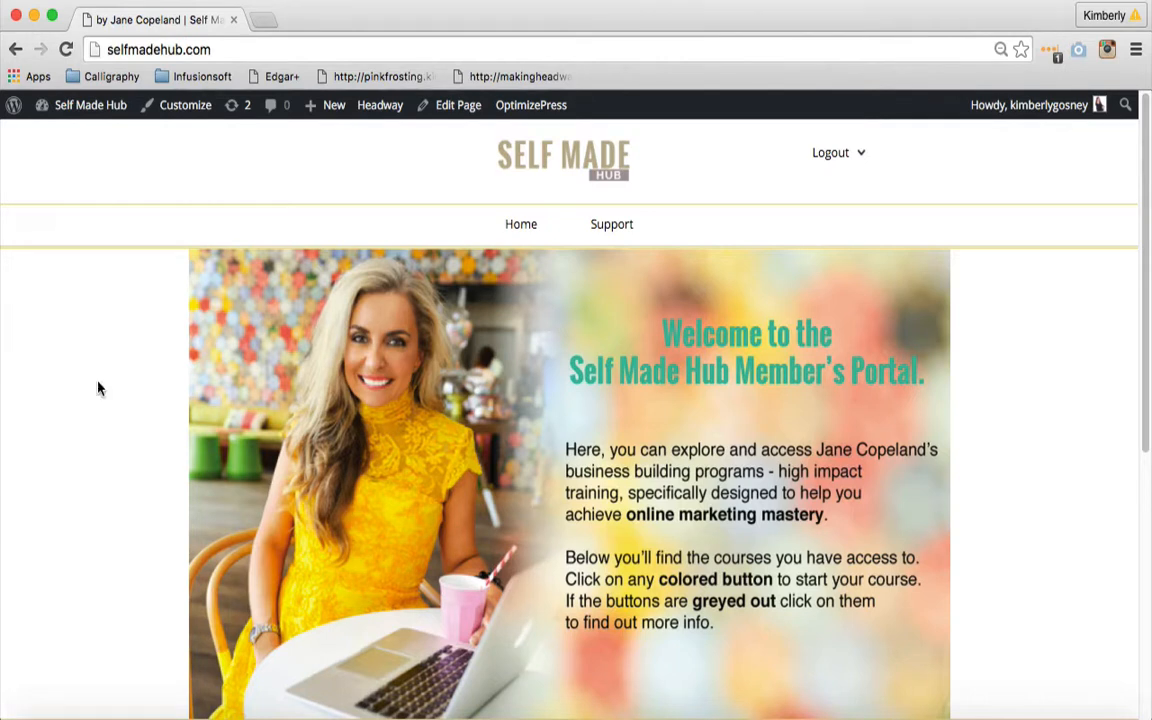
# - Open the site's admin dashboard and show the list of all pages
pyautogui.moveTo(88, 118)
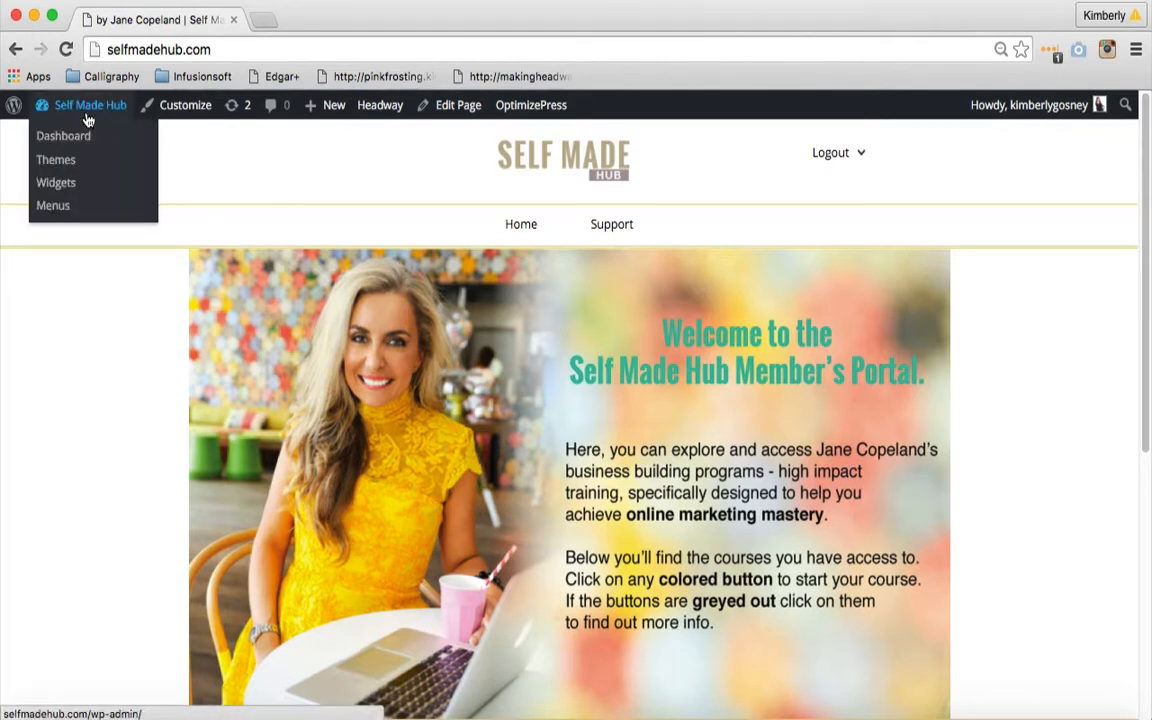
pyautogui.click(73, 146)
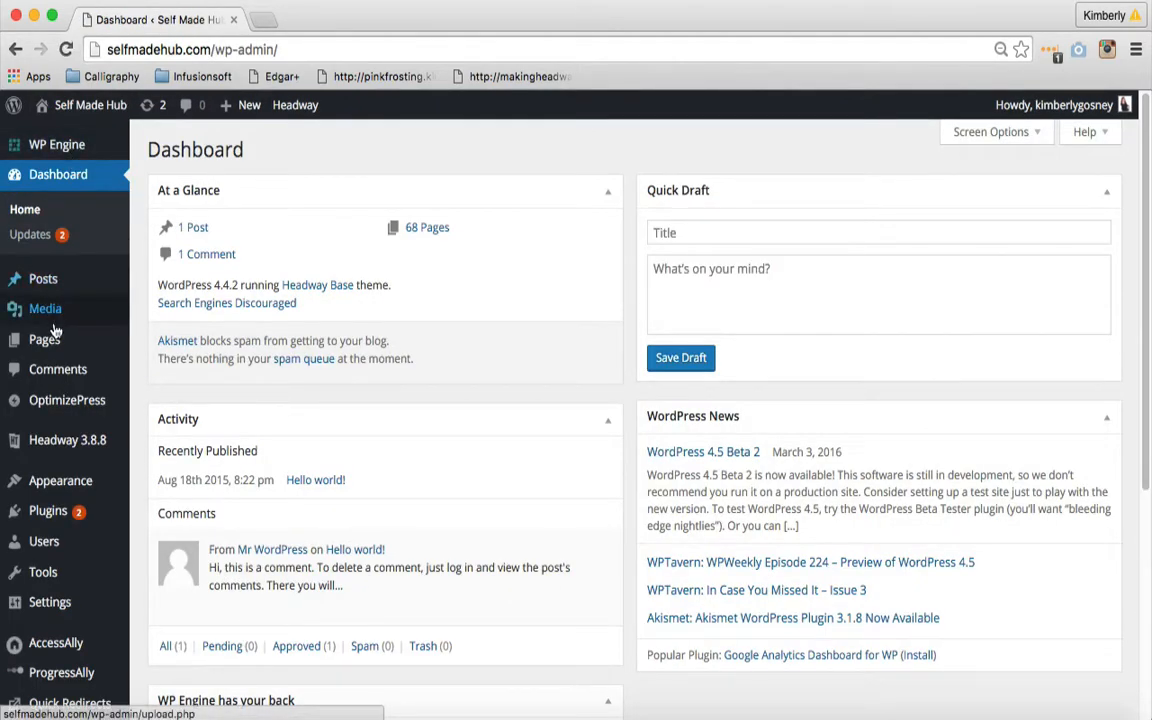
pyautogui.moveTo(57, 337)
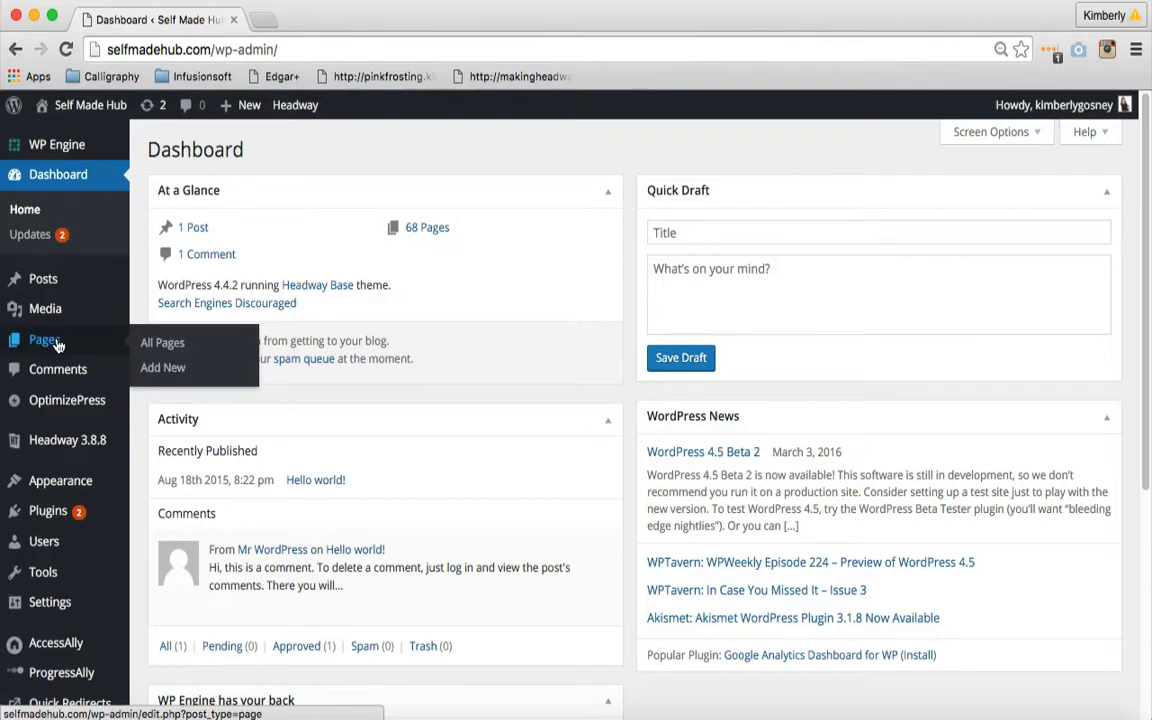
pyautogui.click(141, 346)
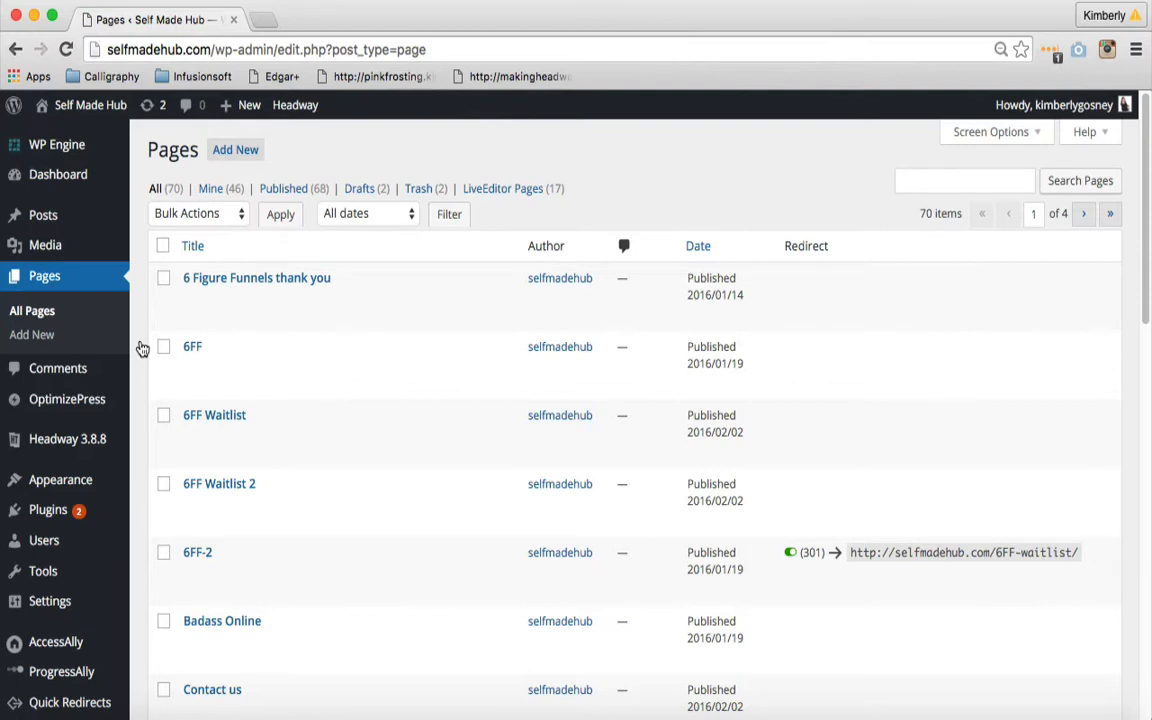
# - Look through the module pages in the page list and advance to the third page of the list
pyautogui.scroll(-5, 142, 347)
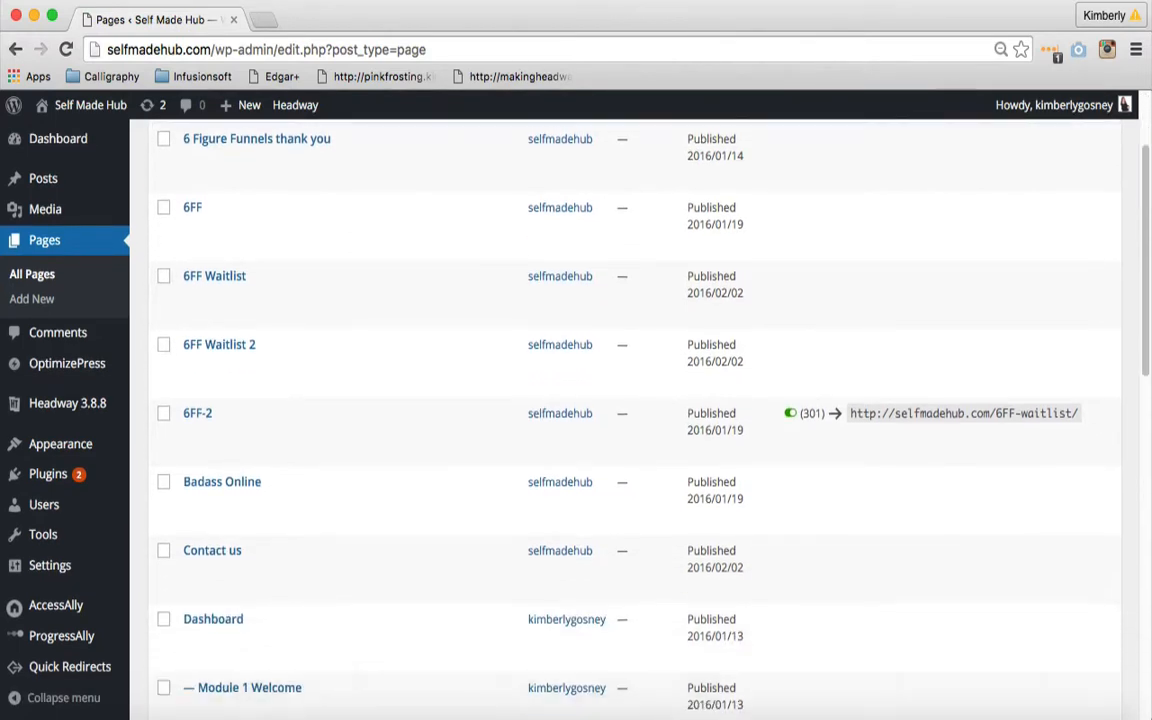
pyautogui.scroll(-7, 640, 420)
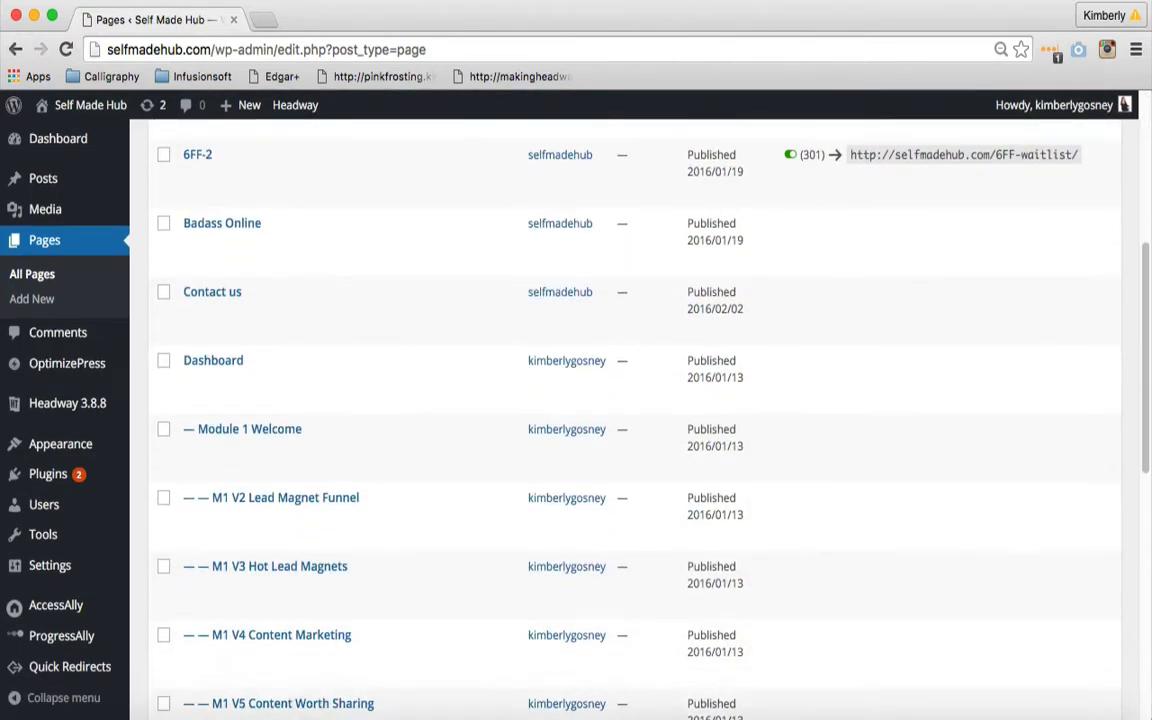
pyautogui.scroll(-3, 640, 420)
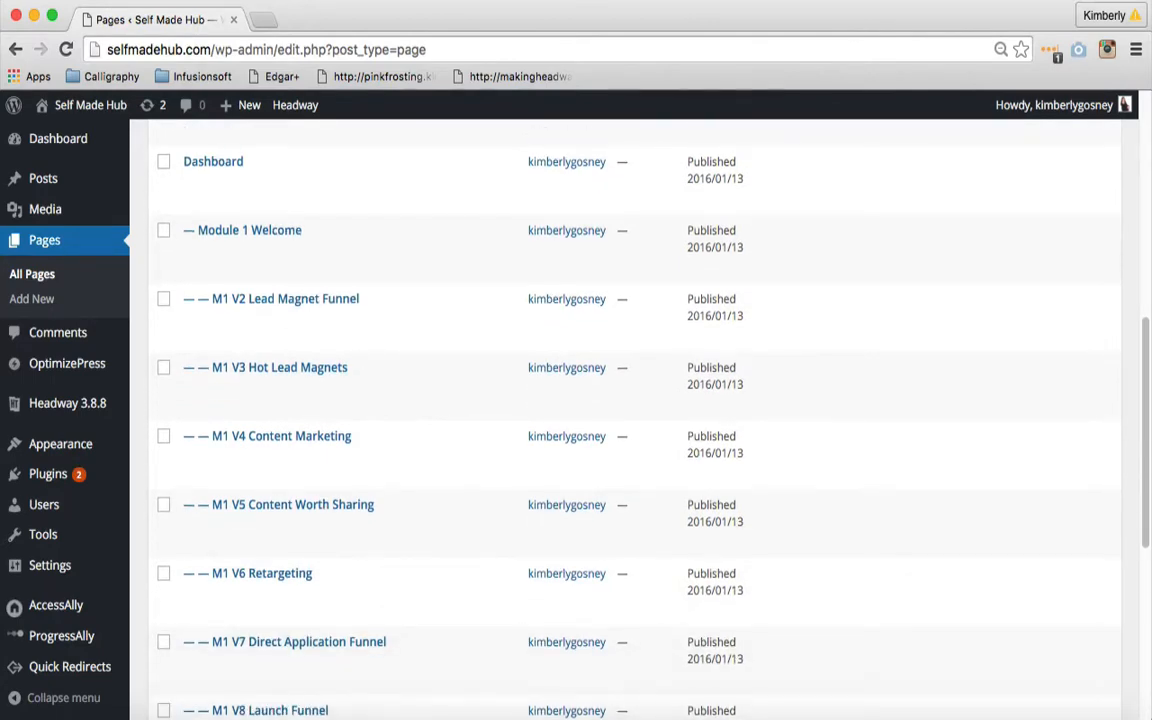
pyautogui.scroll(-4, 209, 377)
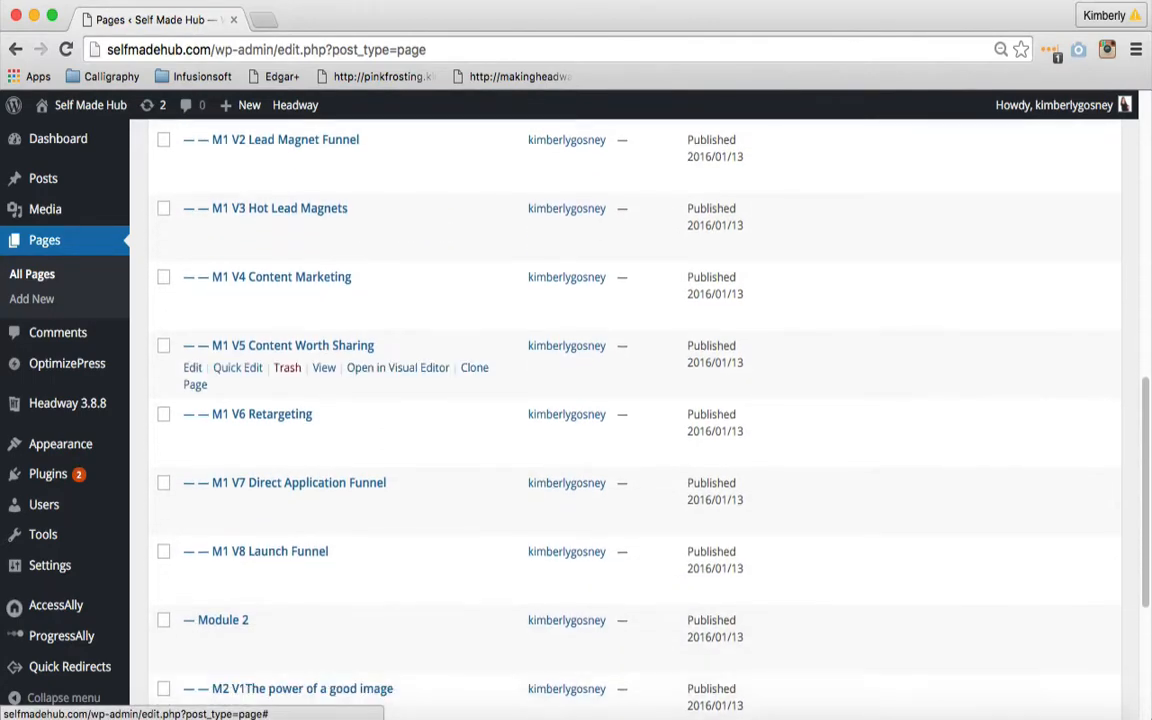
pyautogui.scroll(-7, 209, 330)
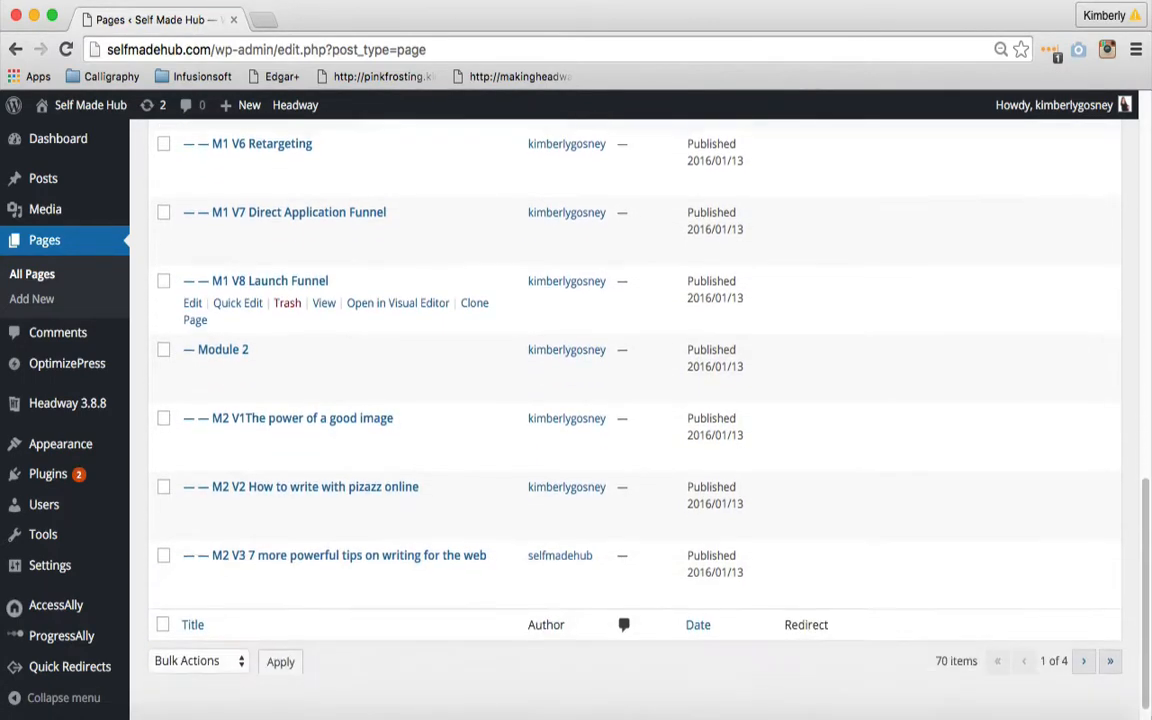
pyautogui.scroll(-1, 209, 400)
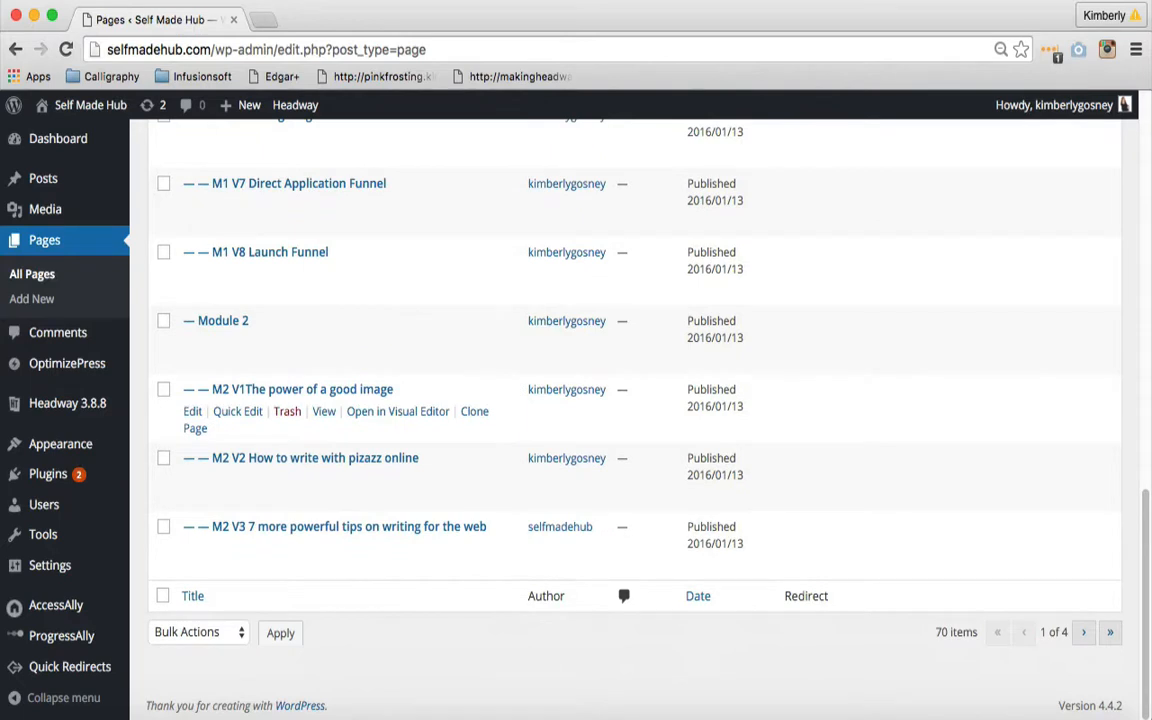
pyautogui.click(1081, 636)
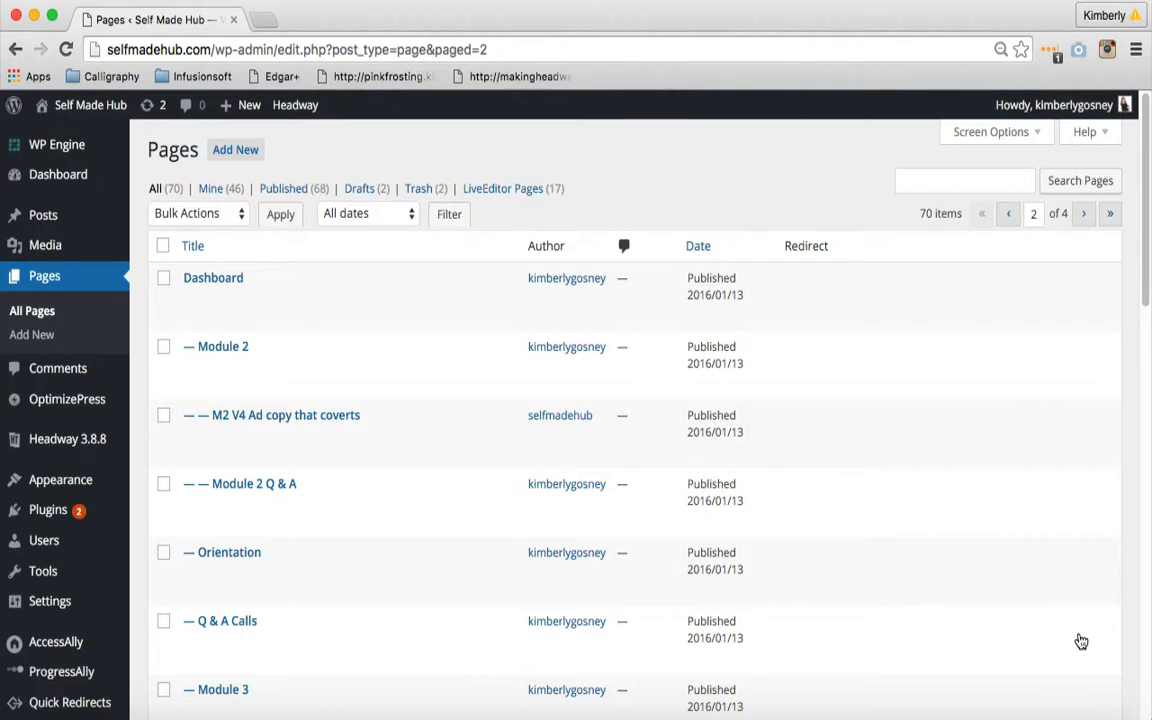
pyautogui.scroll(-10, 1081, 641)
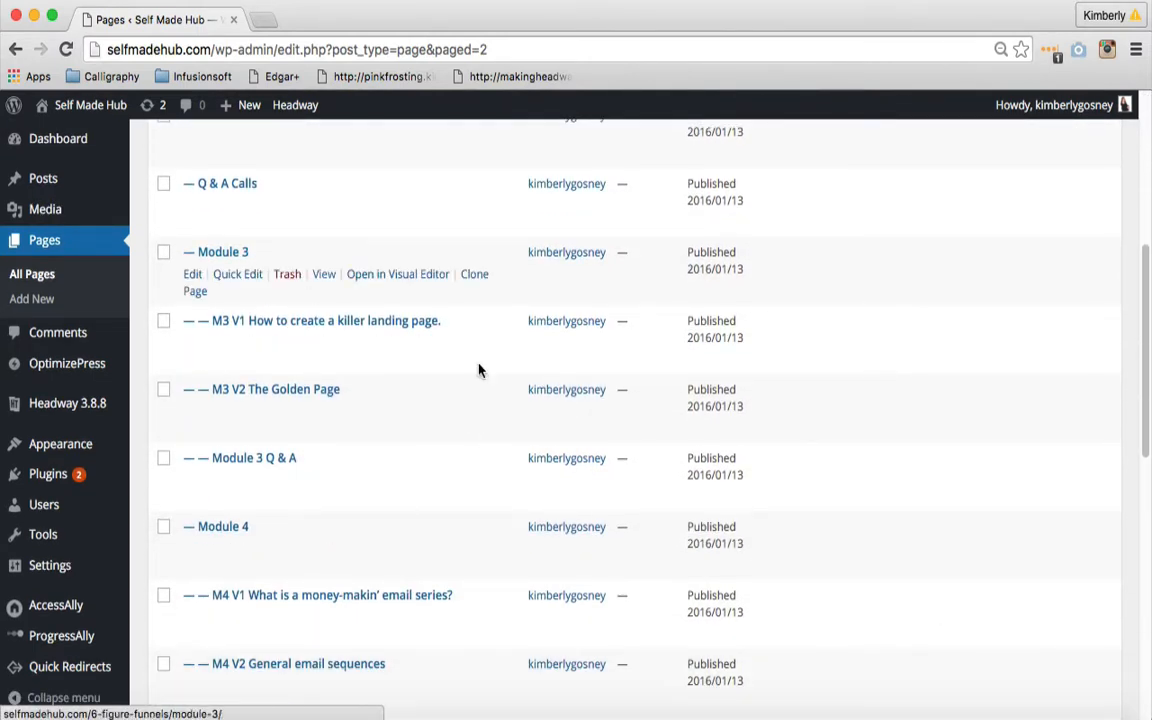
pyautogui.moveTo(1141, 458); pyautogui.dragTo(1146, 545)
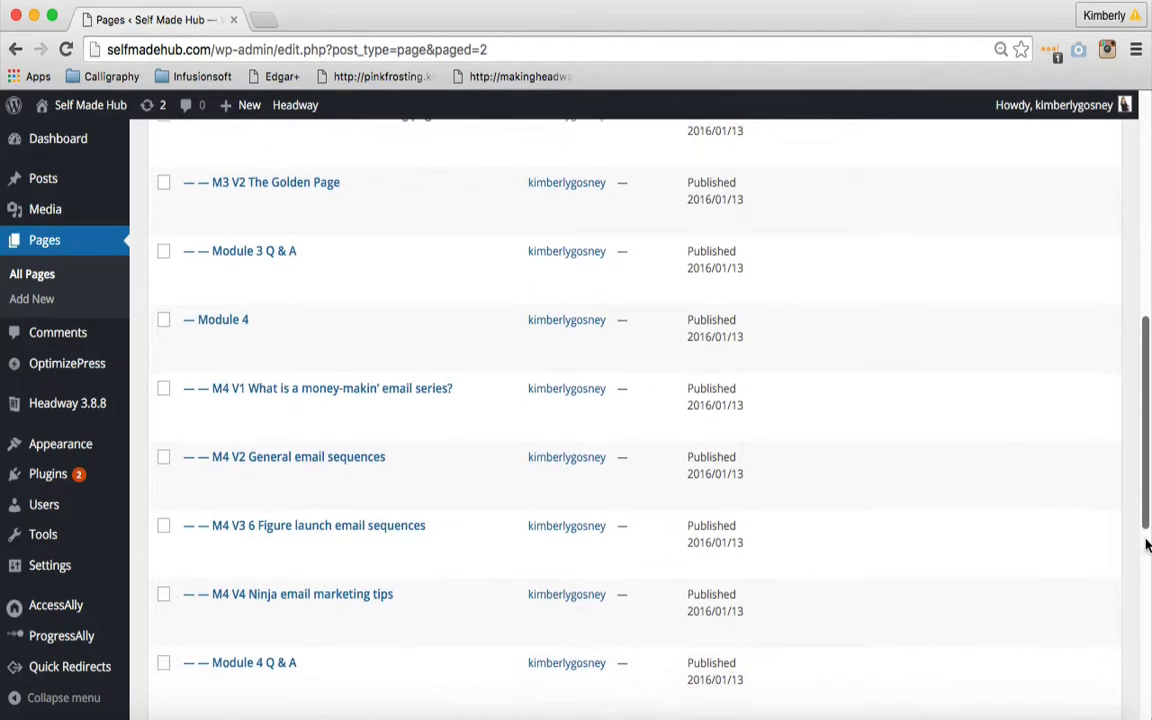
pyautogui.scroll(-10, 1146, 545)
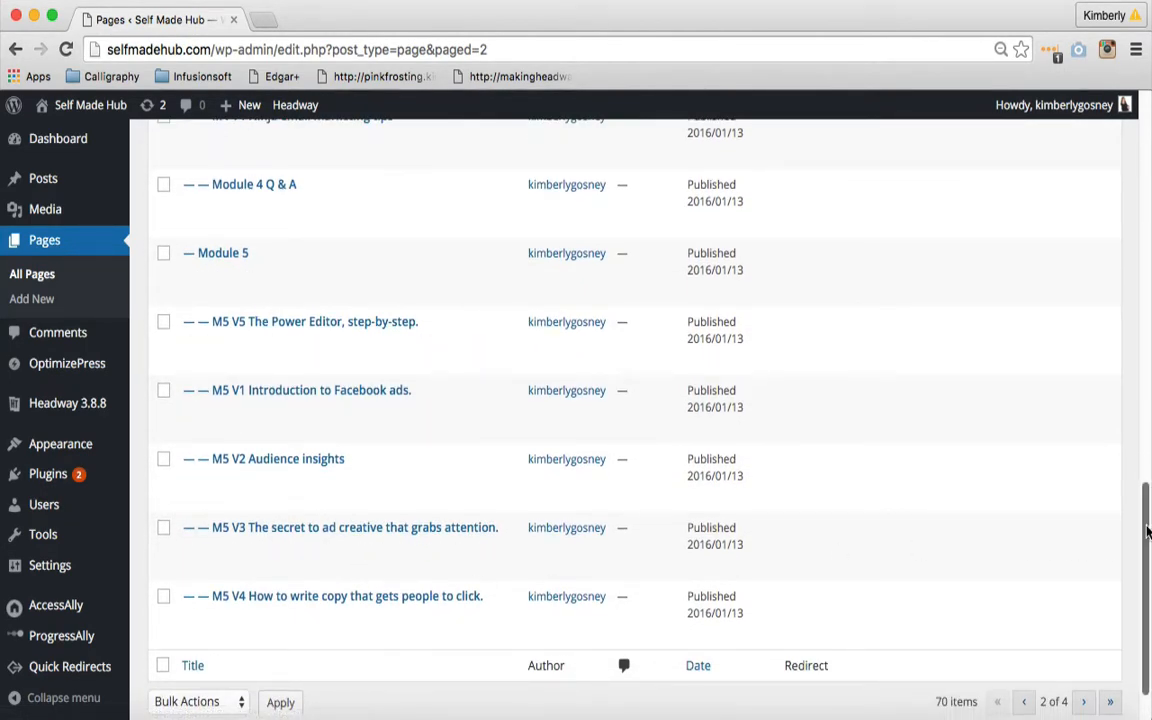
pyautogui.moveTo(1147, 531); pyautogui.dragTo(1147, 575)
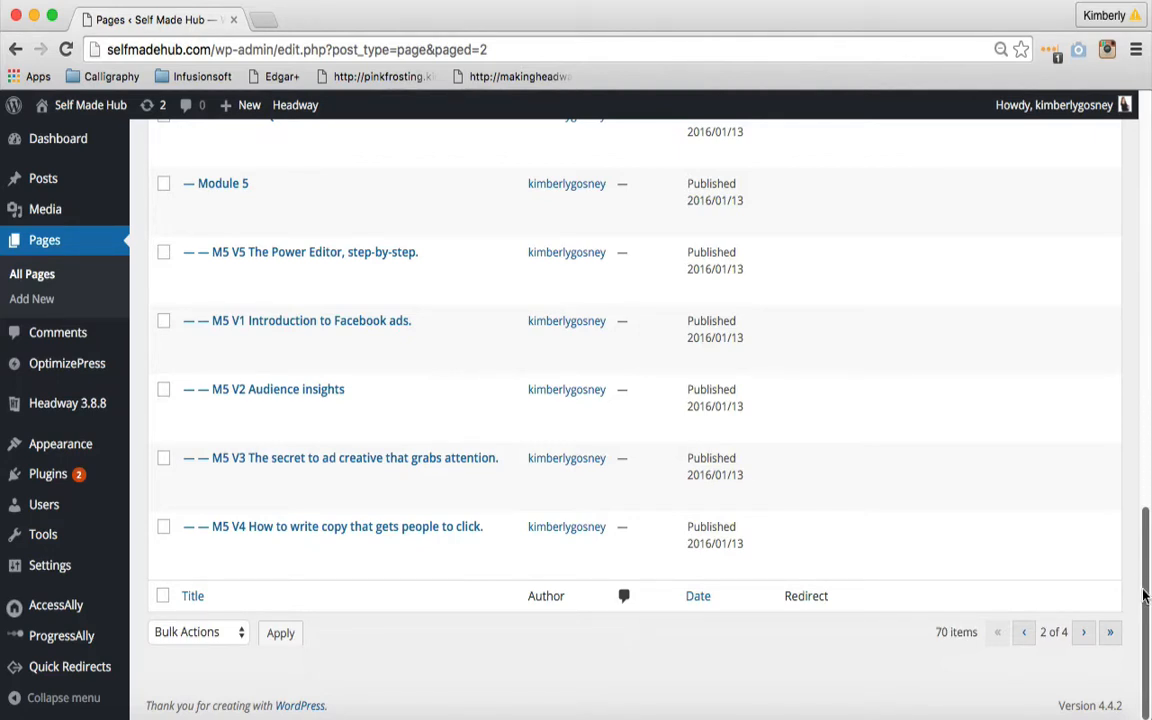
pyautogui.click(1082, 638)
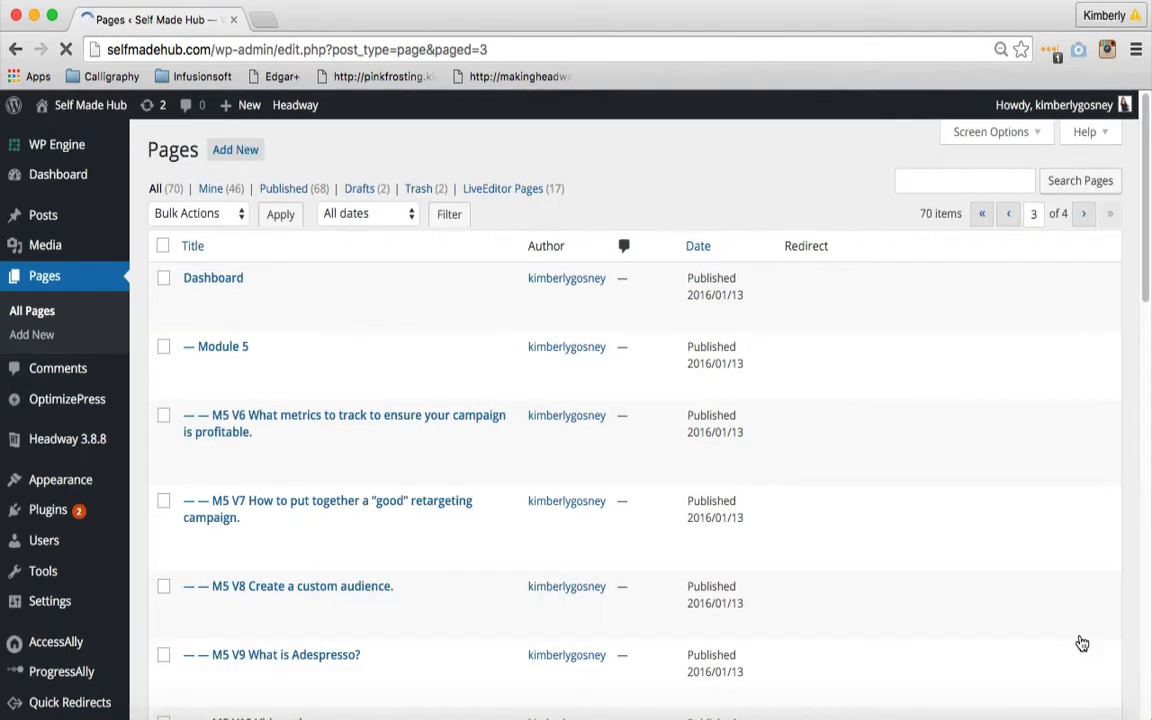
# - Clone the page "M5 V11 Creating a lookalike audience."
pyautogui.scroll(-1, 1080, 643)
pyautogui.scroll(-8, 625, 420)
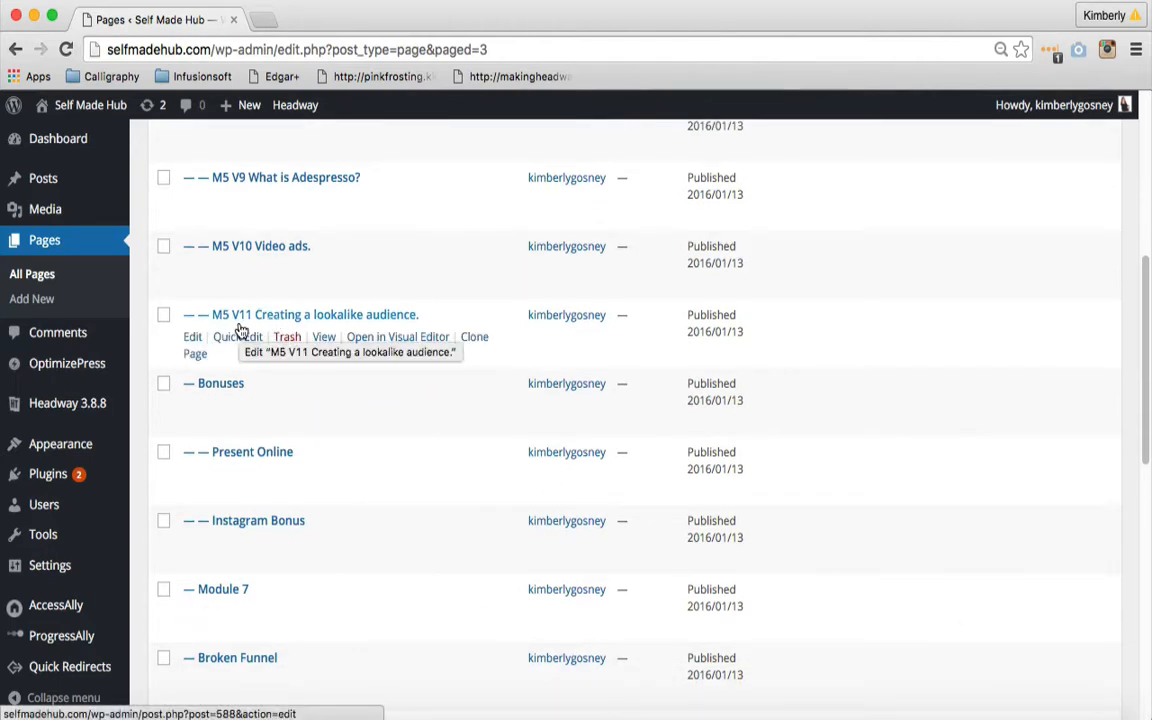
pyautogui.click(476, 341)
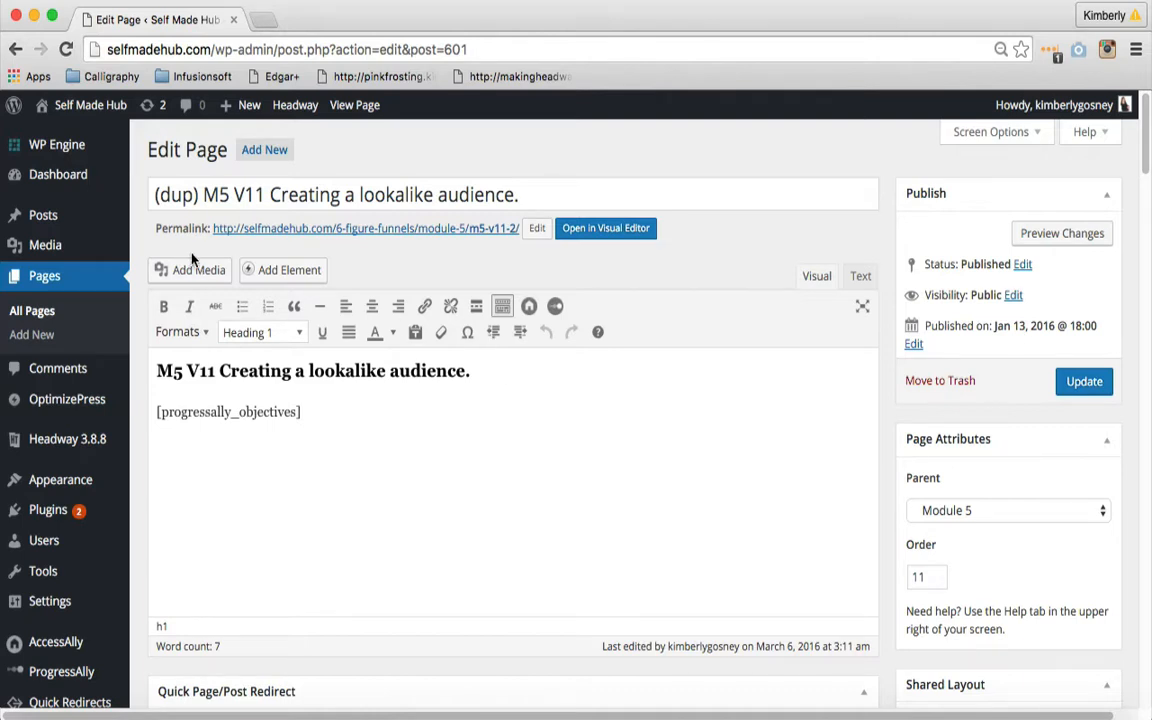
# - Retitle the cloned page "M5 V12 Test Module Page", removing the "(dup)" prefix
pyautogui.moveTo(203, 194); pyautogui.dragTo(148, 191)
pyautogui.press('BackSpace')
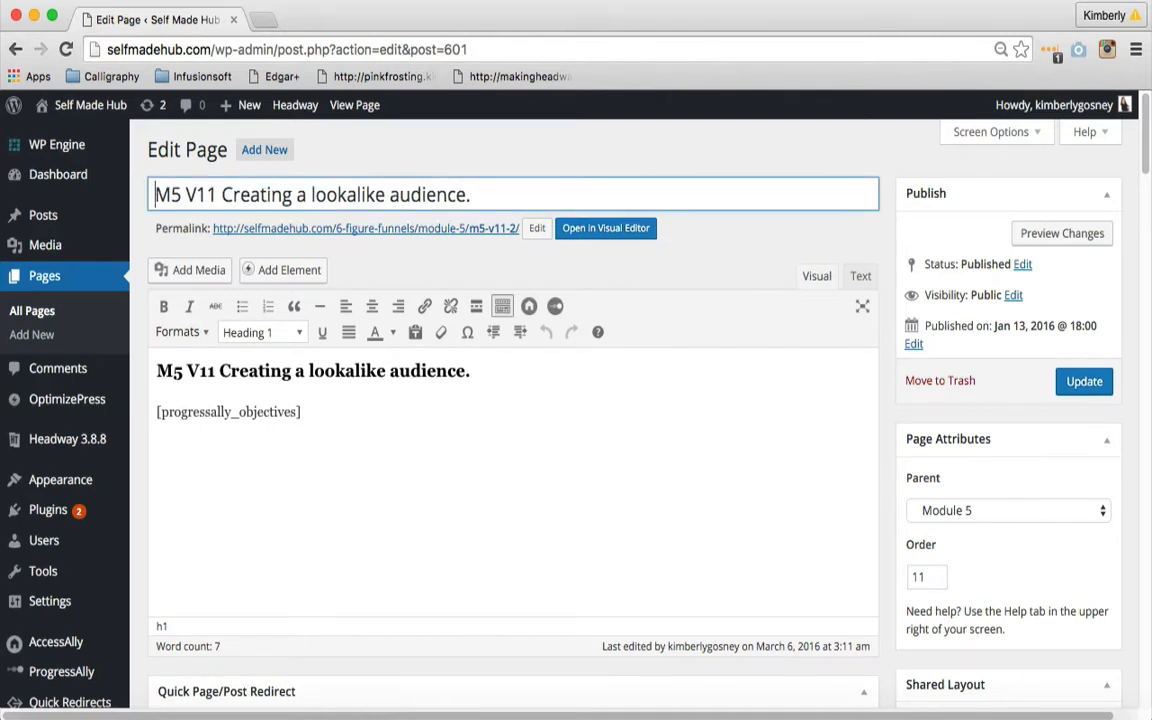
pyautogui.click(213, 193)
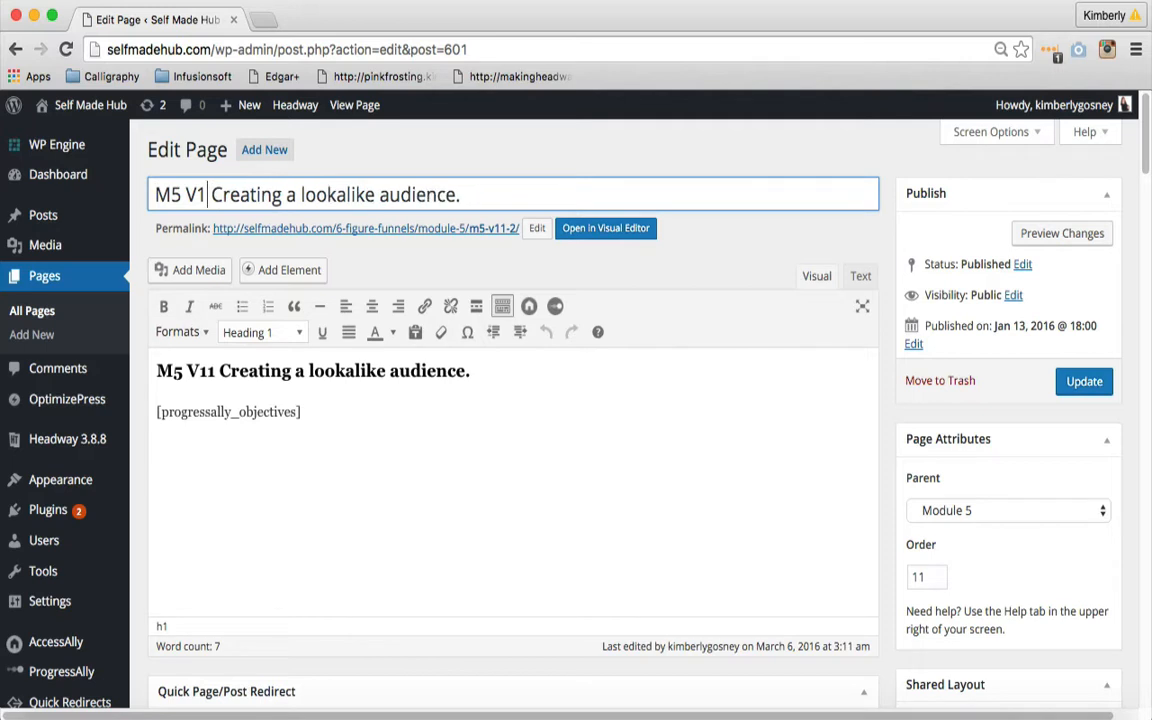
pyautogui.press('BackSpace')
pyautogui.write('2')
pyautogui.moveTo(233, 194); pyautogui.dragTo(470, 195)
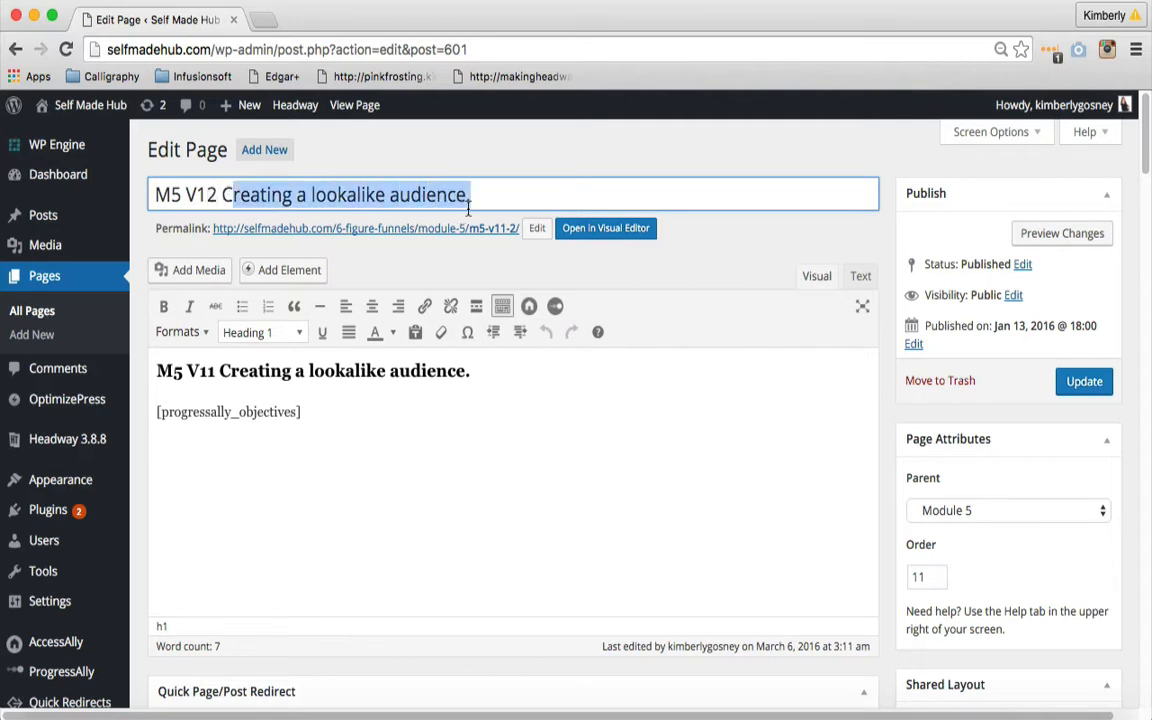
pyautogui.press('BackSpace')
pyautogui.write('Test ')
pyautogui.write('Module ')
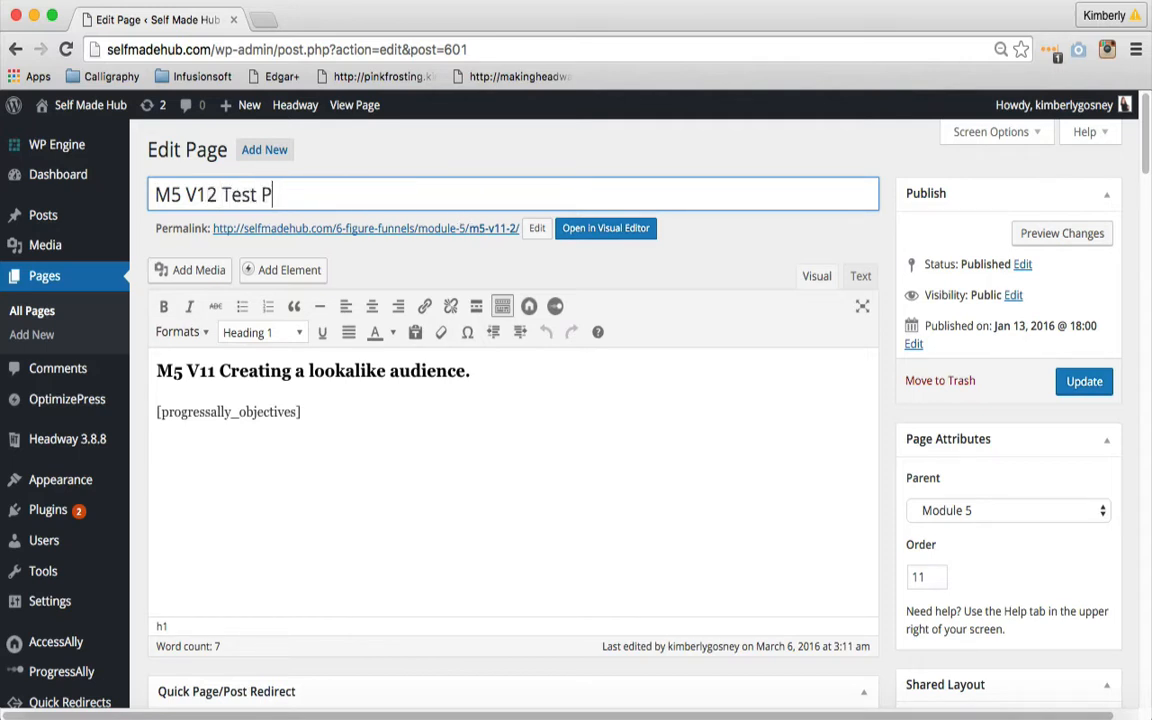
pyautogui.write('Page')
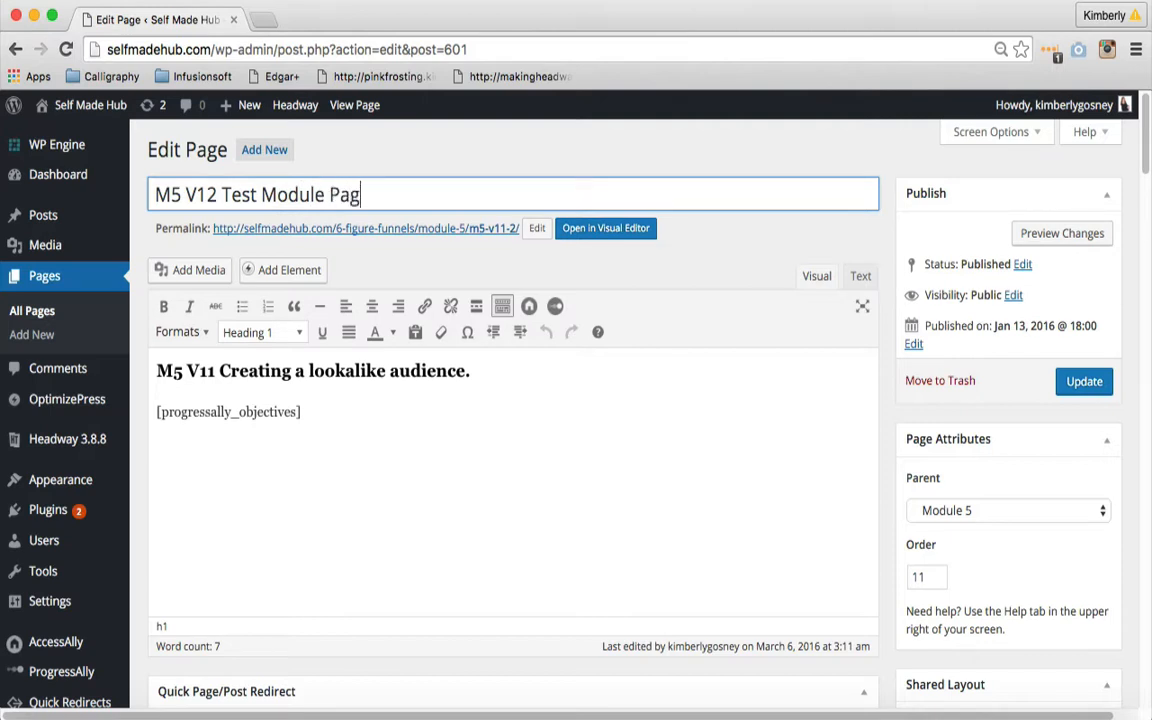
# - Change the page's permalink slug to m5-v12
pyautogui.click(537, 228)
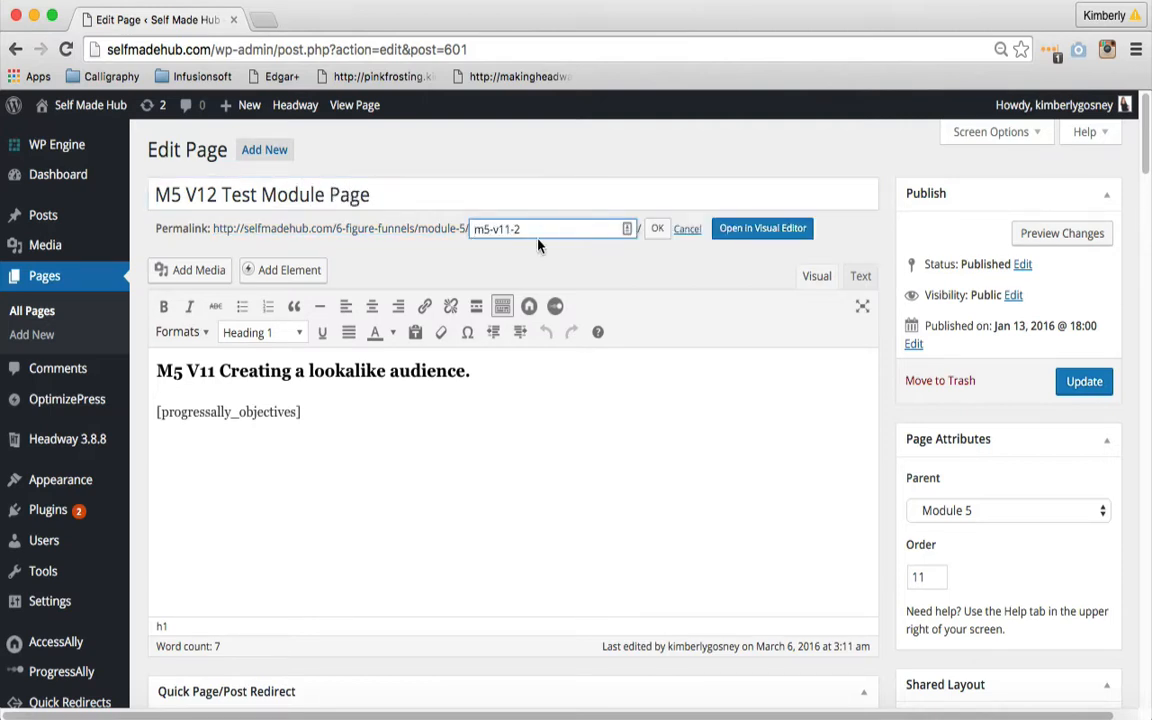
pyautogui.click(537, 239)
pyautogui.click(523, 224)
pyautogui.moveTo(522, 228); pyautogui.dragTo(506, 229)
pyautogui.write('2')
pyautogui.click(656, 231)
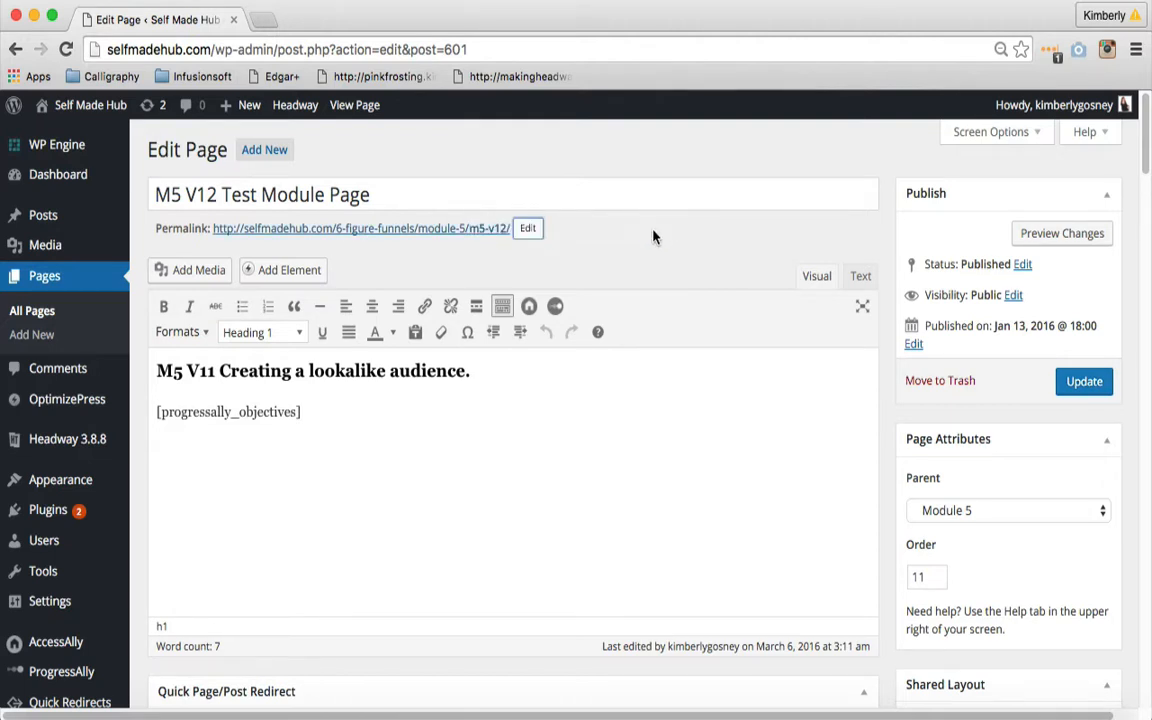
# - Change the heading in the page content to "M5 V12 Test Module Page"
pyautogui.click(213, 371)
pyautogui.press('BackSpace')
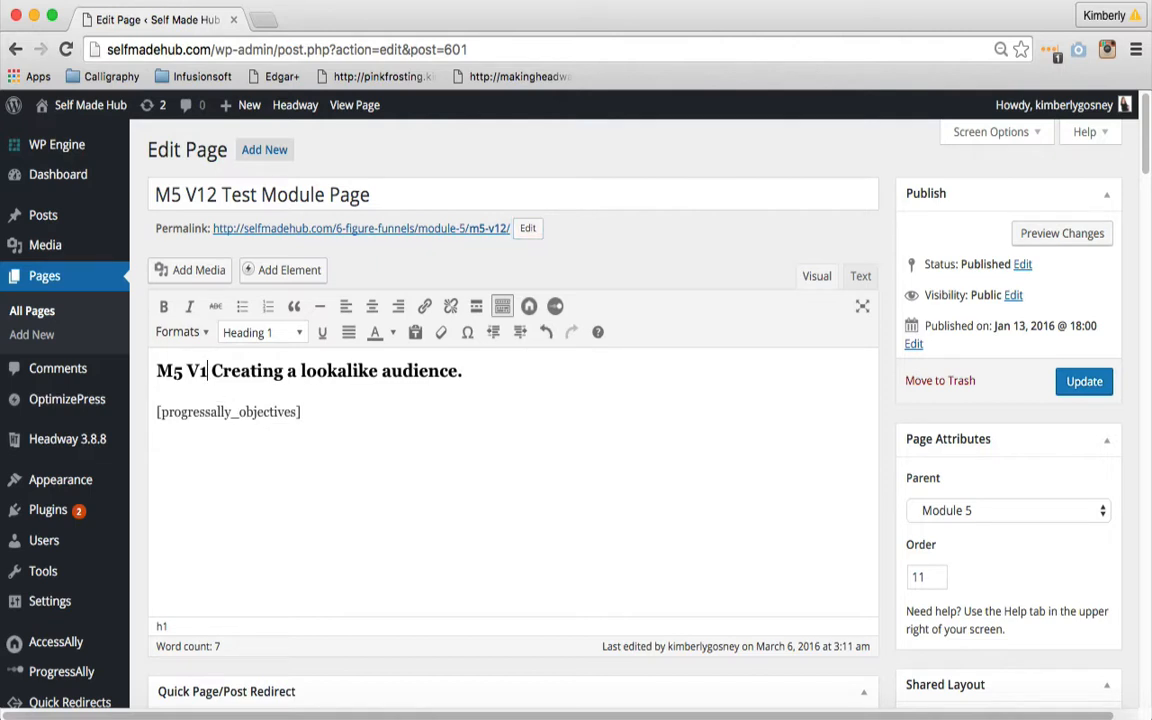
pyautogui.write('2')
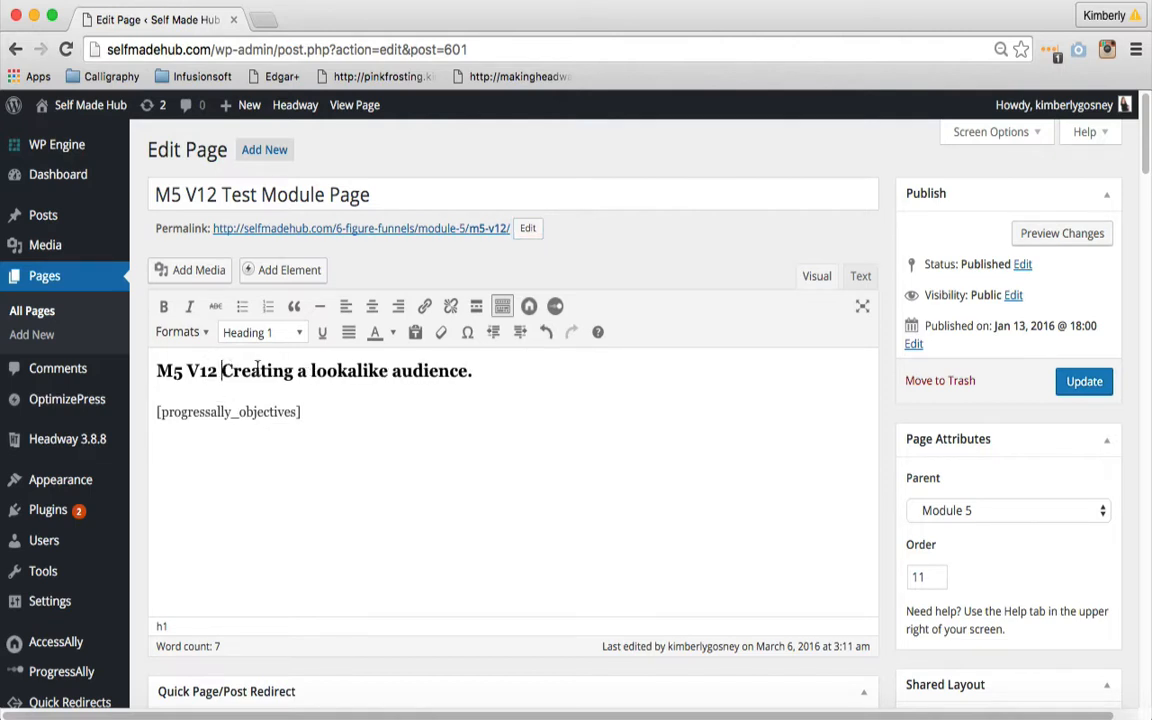
pyautogui.moveTo(222, 371); pyautogui.dragTo(462, 386)
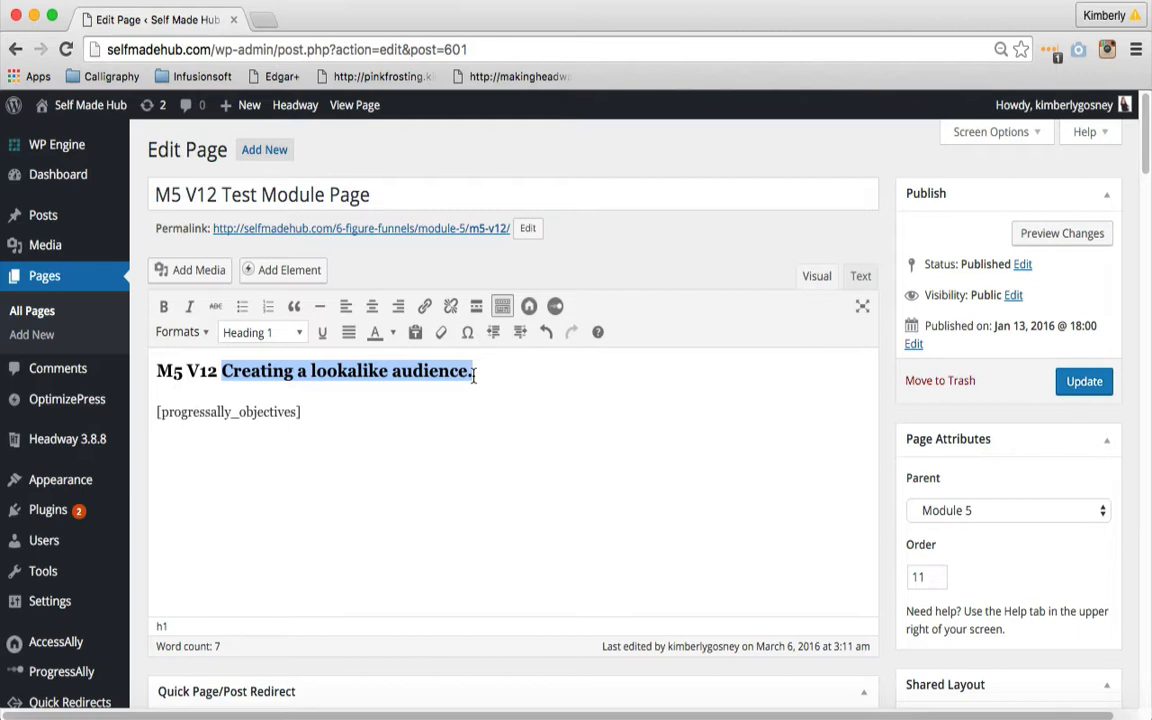
pyautogui.write('Test Module ')
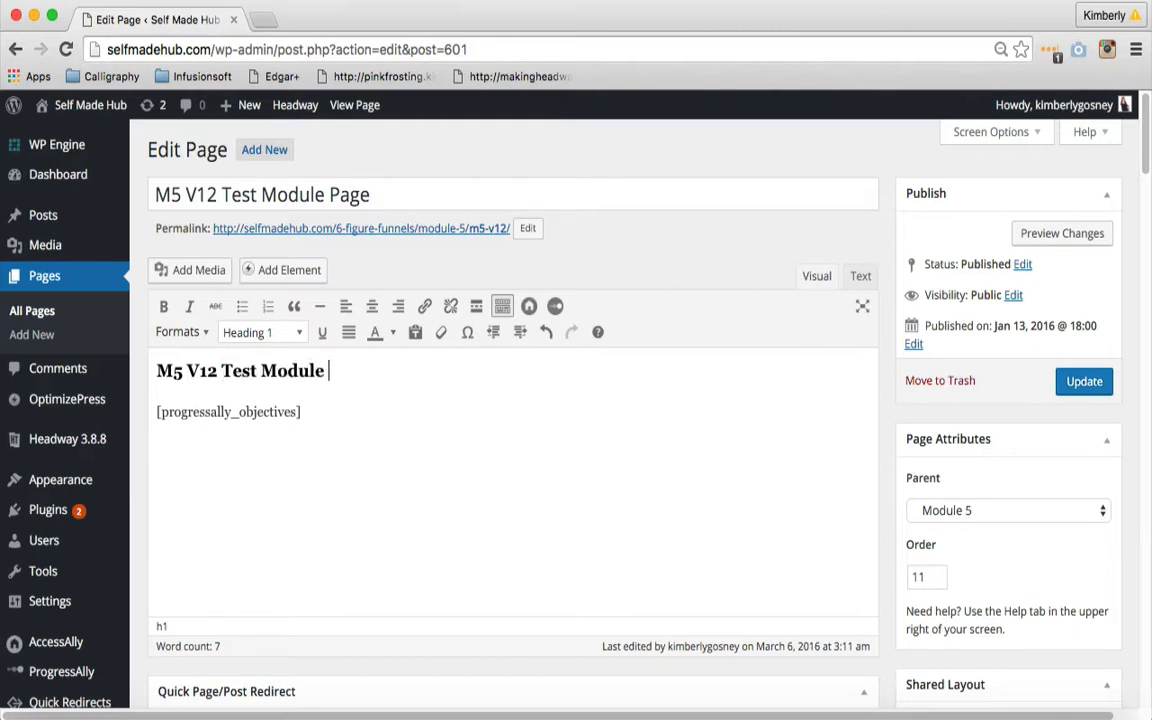
pyautogui.write('page')
pyautogui.press('BackSpace')
pyautogui.press('BackSpace')
pyautogui.press('BackSpace')
pyautogui.press('BackSpace')
pyautogui.write('Page')
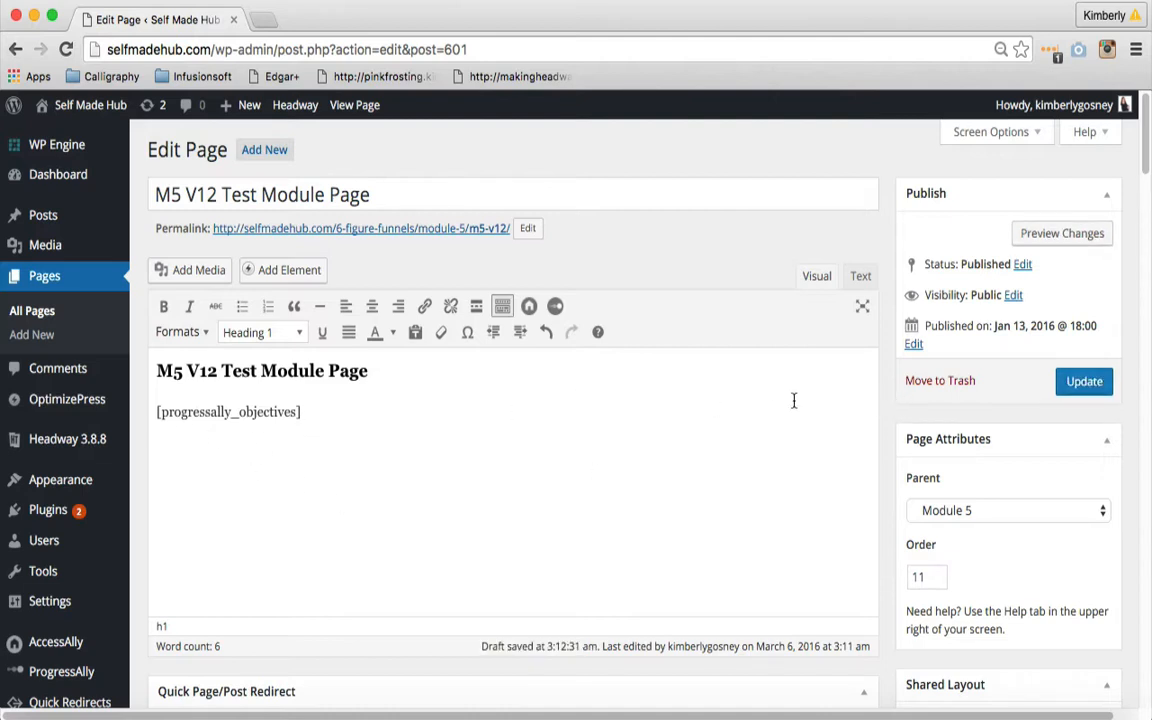
# - Set the page's order under Module 5 to 12
pyautogui.scroll(-3, 887, 389)
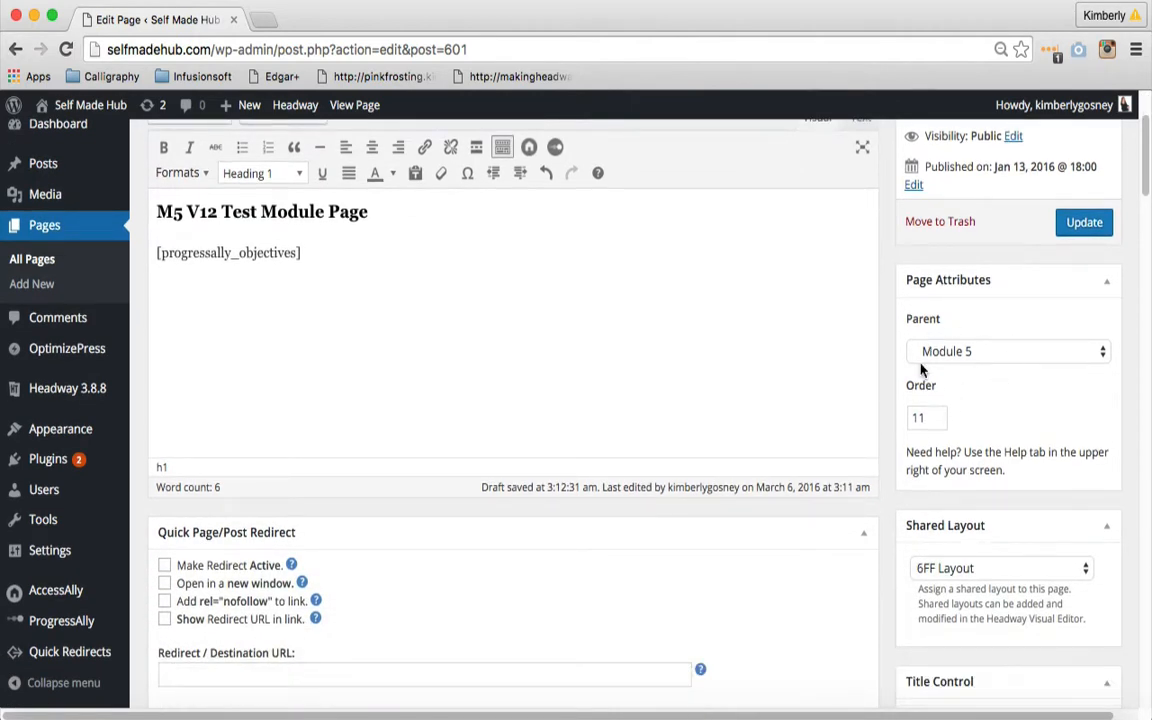
pyautogui.click(929, 417)
pyautogui.press('BackSpace')
pyautogui.write('2')
pyautogui.click(1007, 420)
# - Review the page's redirect, layout and member permission settings, and update the published page
pyautogui.scroll(-10, 956, 418)
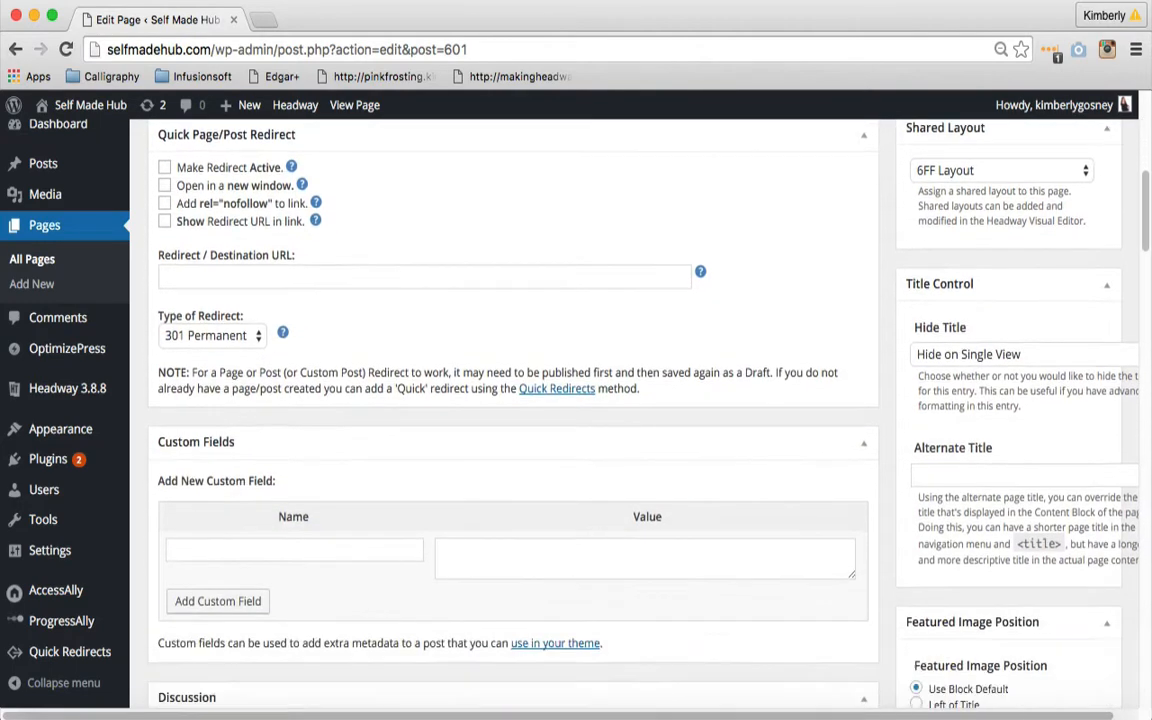
pyautogui.scroll(5, 512, 400)
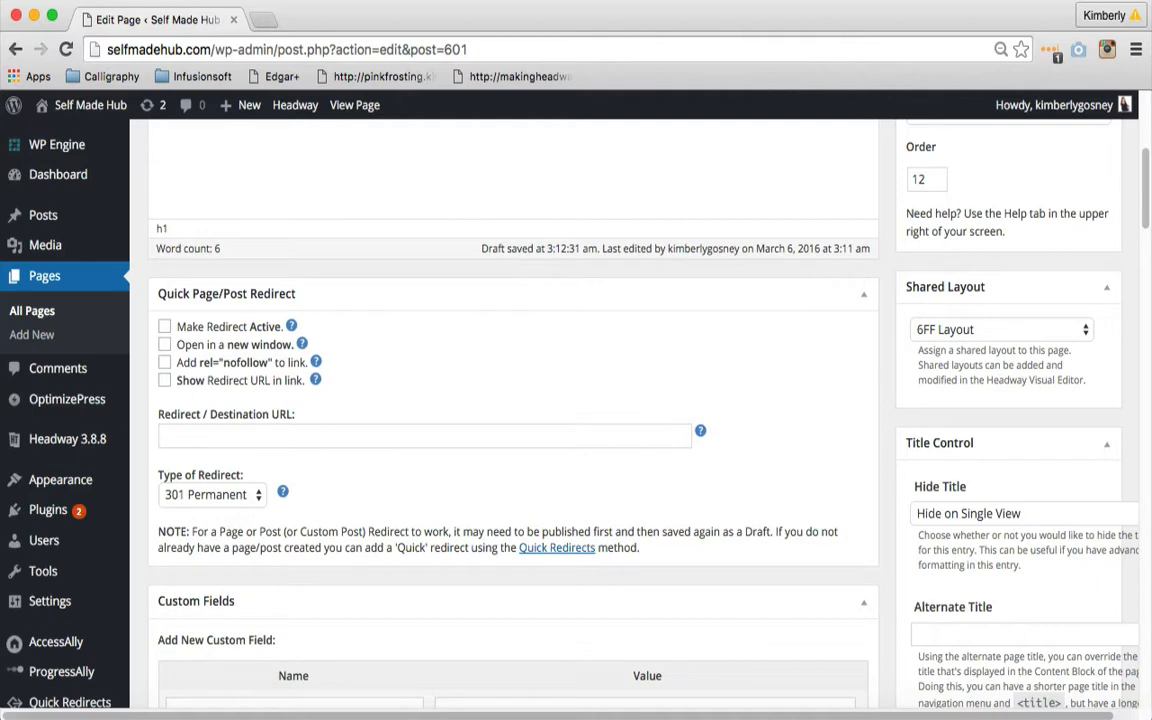
pyautogui.scroll(-3, 893, 385)
pyautogui.scroll(-10, 576, 410)
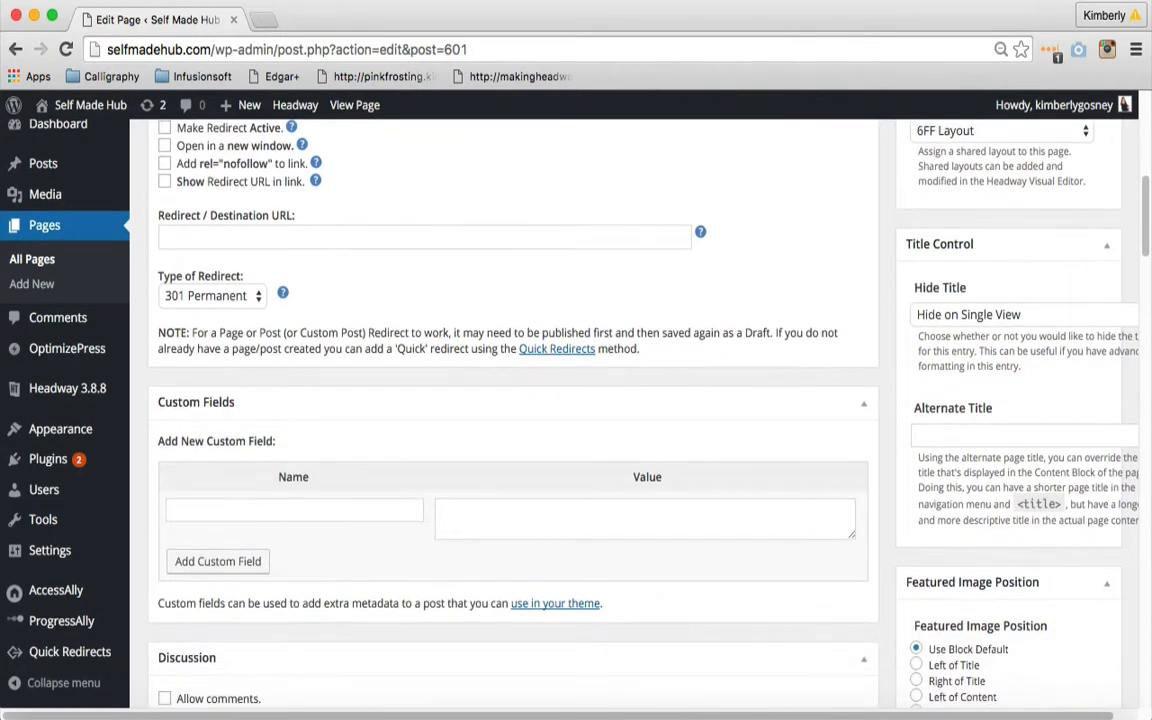
pyautogui.scroll(-5, 243, 354)
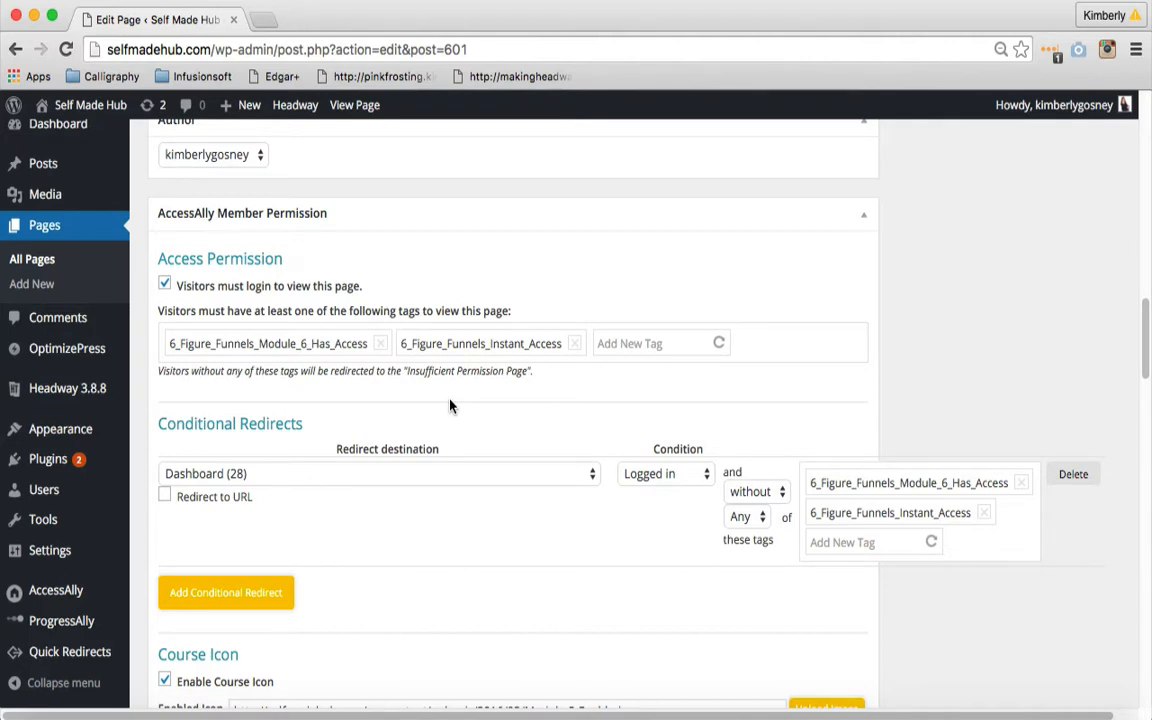
pyautogui.moveTo(1143, 335); pyautogui.dragTo(1119, 85)
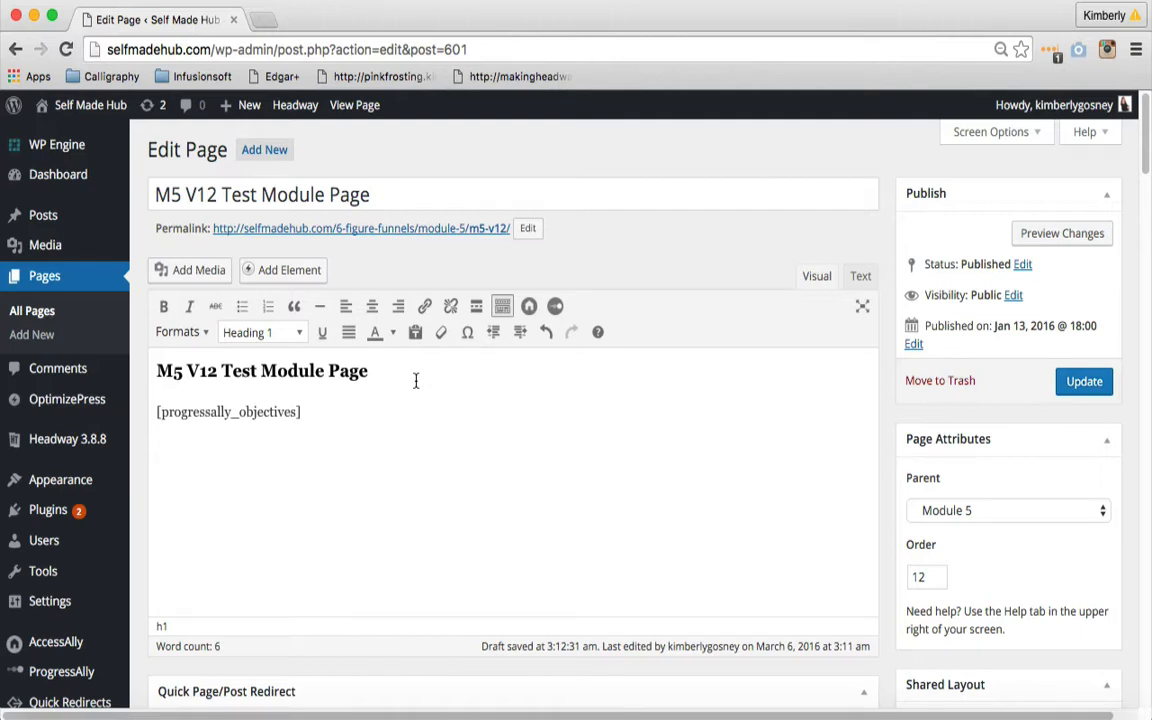
pyautogui.click(1073, 388)
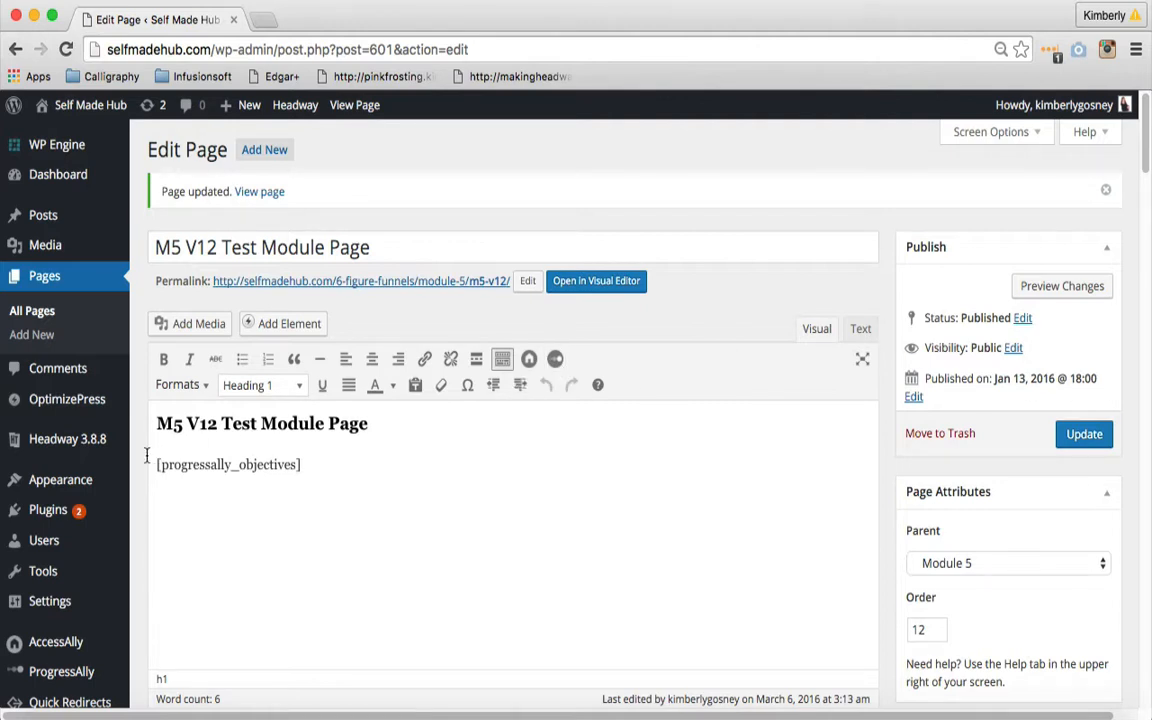
# - Open the site's menu editor with the 6 Figure Funnels Menu selected for editing
pyautogui.moveTo(34, 490)
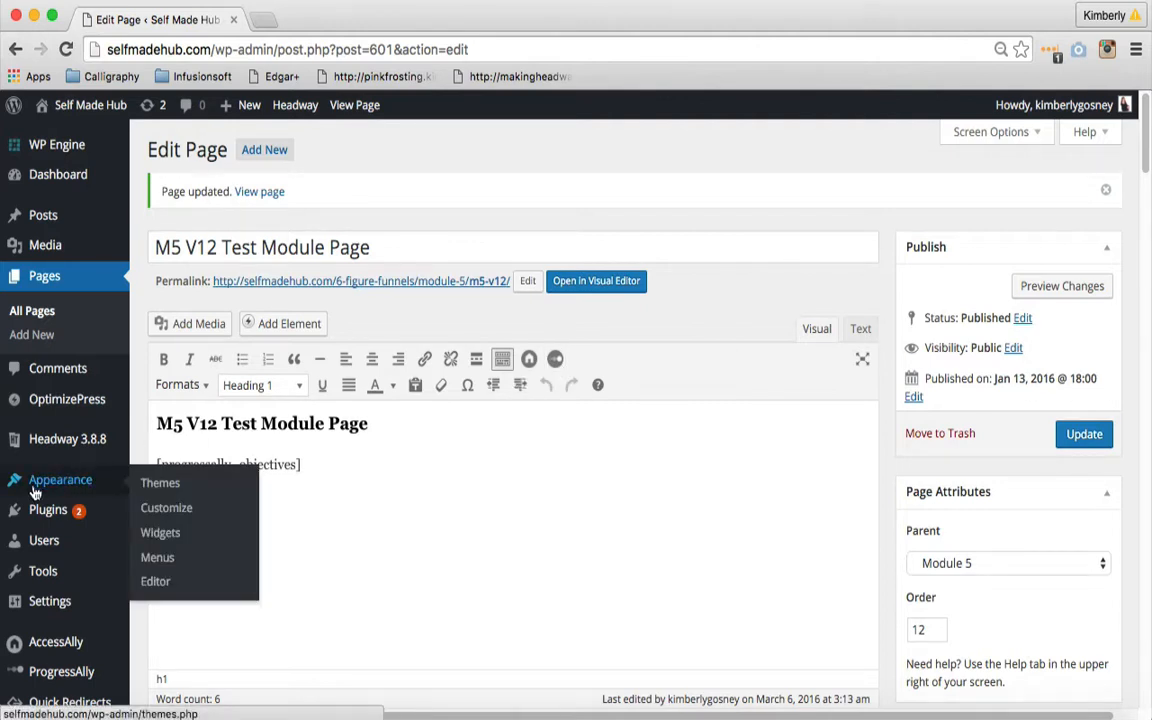
pyautogui.click(161, 558)
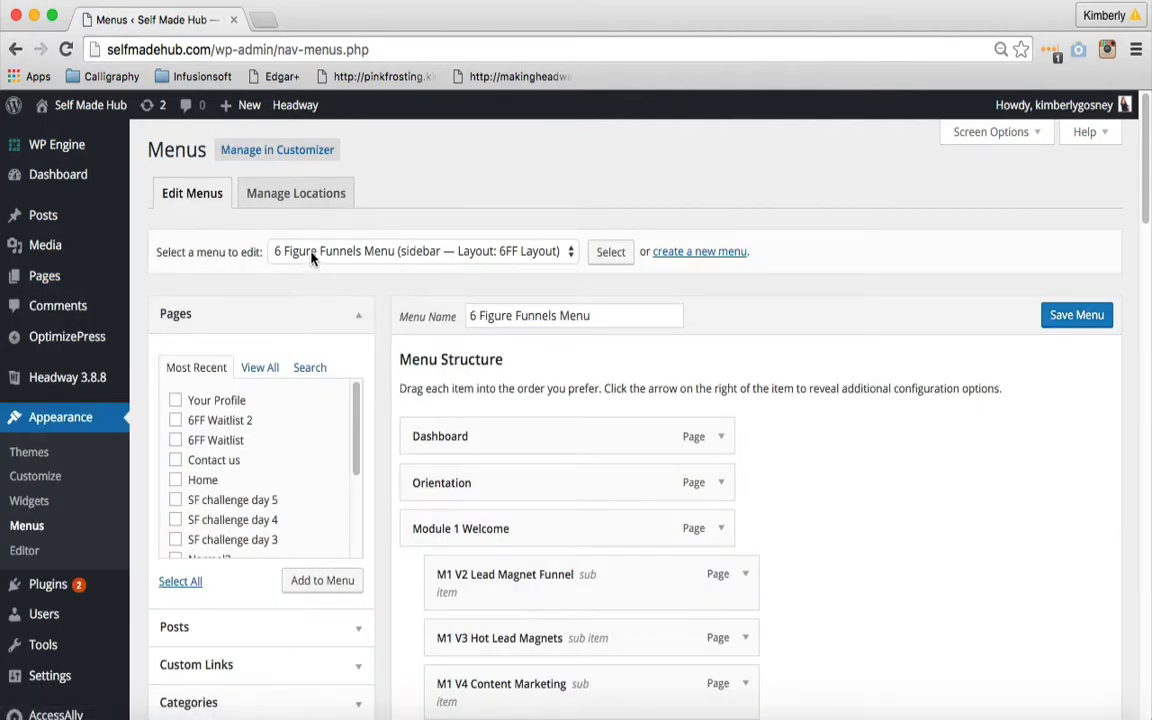
pyautogui.click(407, 255)
pyautogui.click(407, 254)
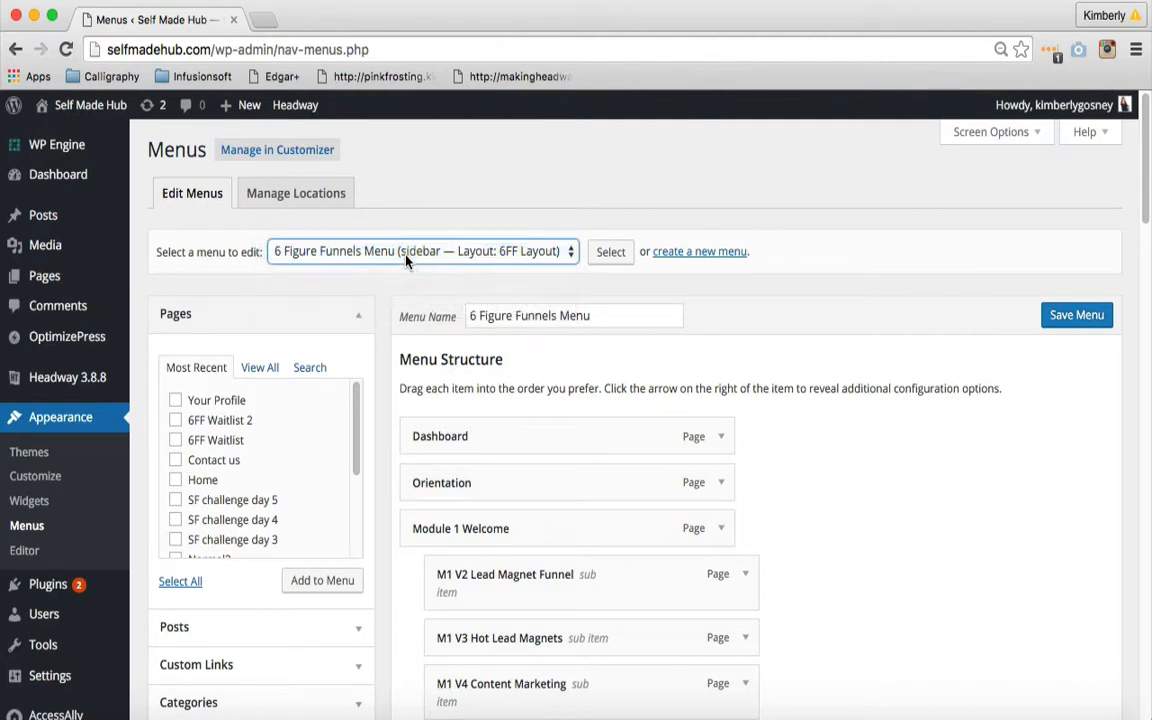
pyautogui.click(675, 277)
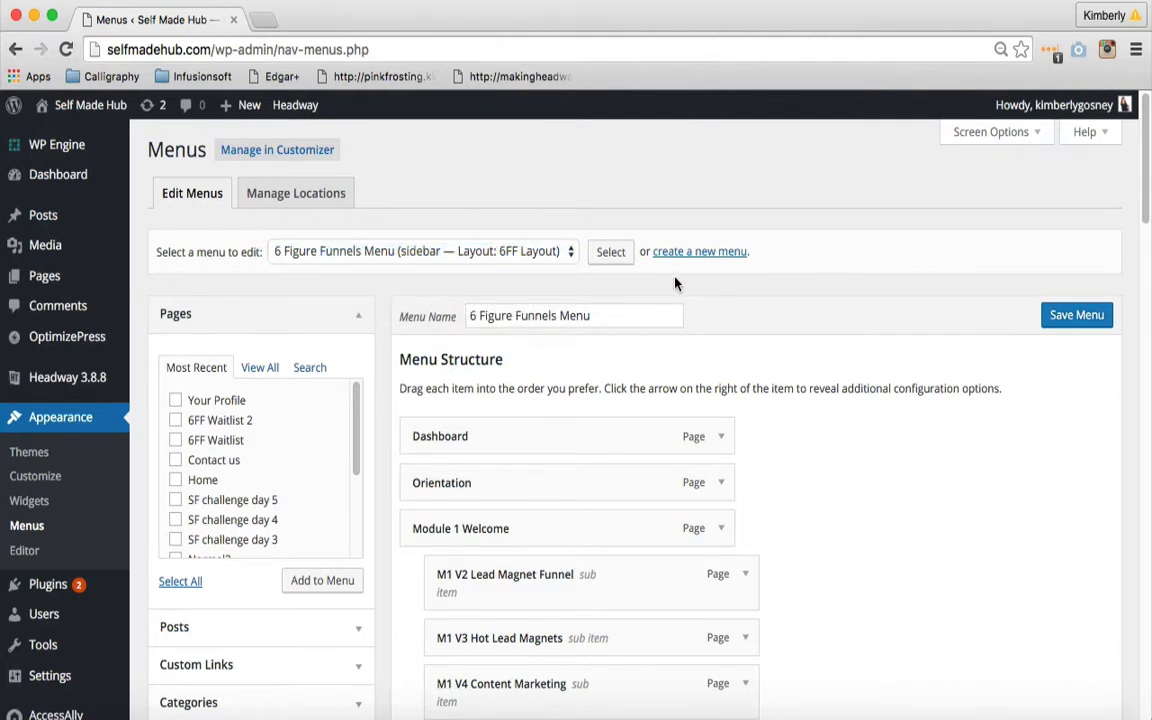
# - Search the pages for "M5 V12" and add M5 V12 Test Module Page to the 6 Figure Funnels Menu
pyautogui.click(310, 369)
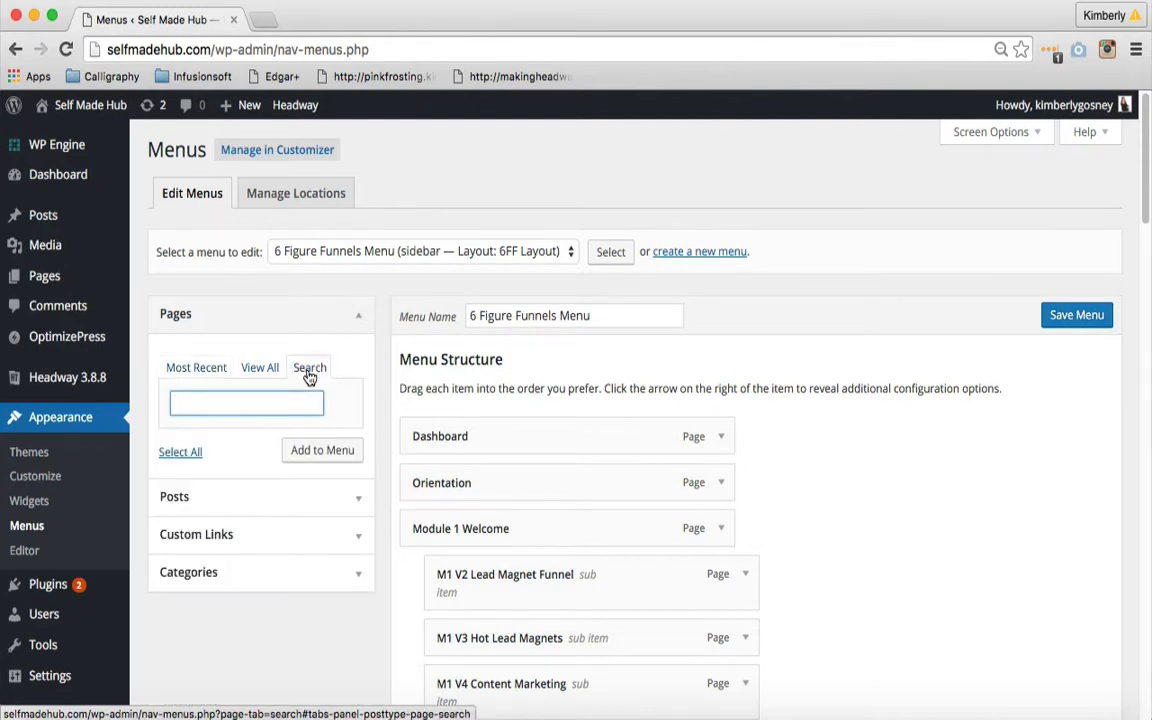
pyautogui.write('M5 V12')
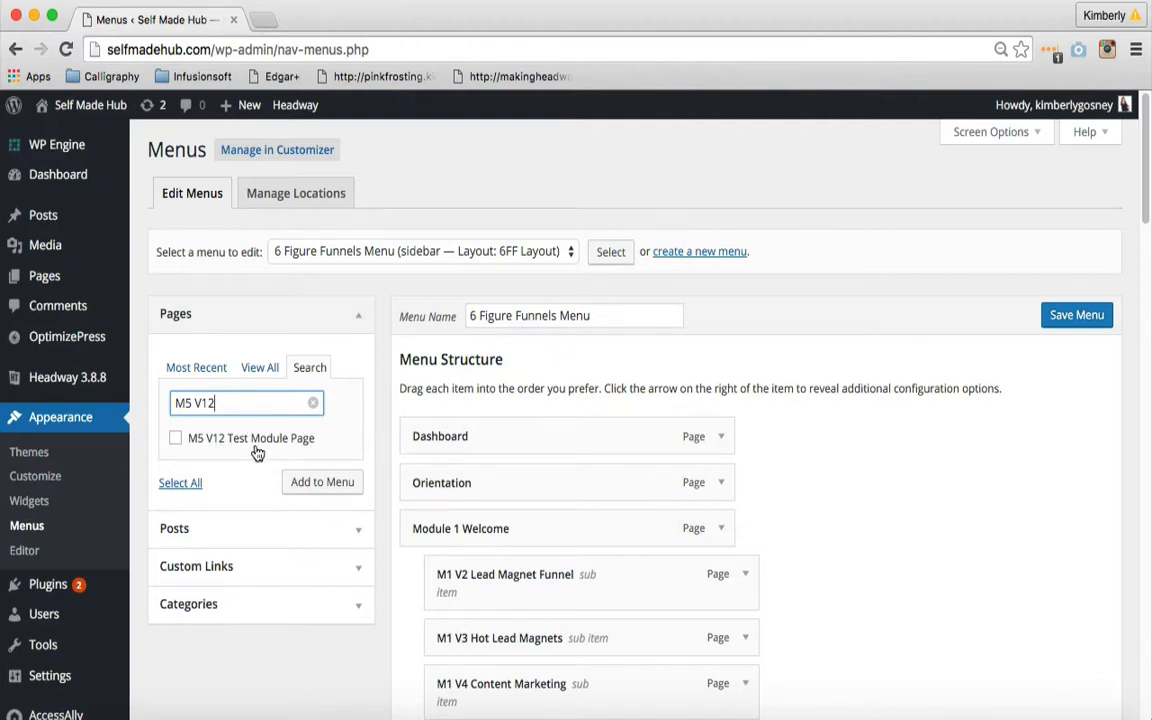
pyautogui.click(175, 438)
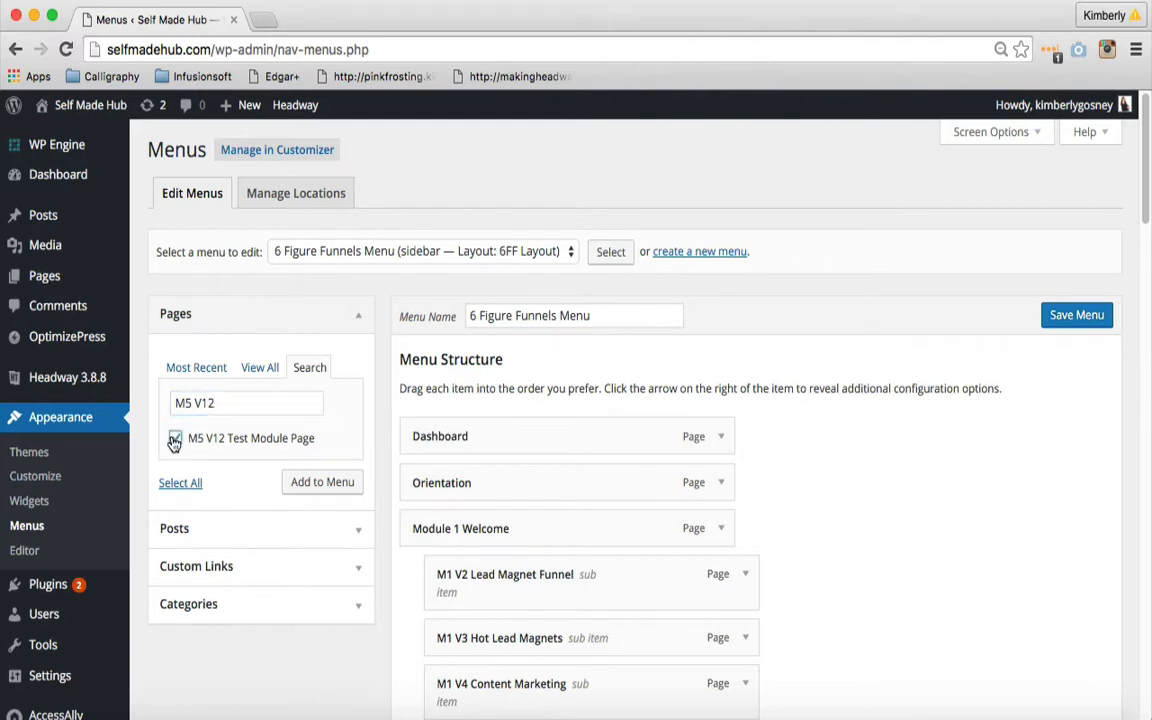
pyautogui.click(303, 487)
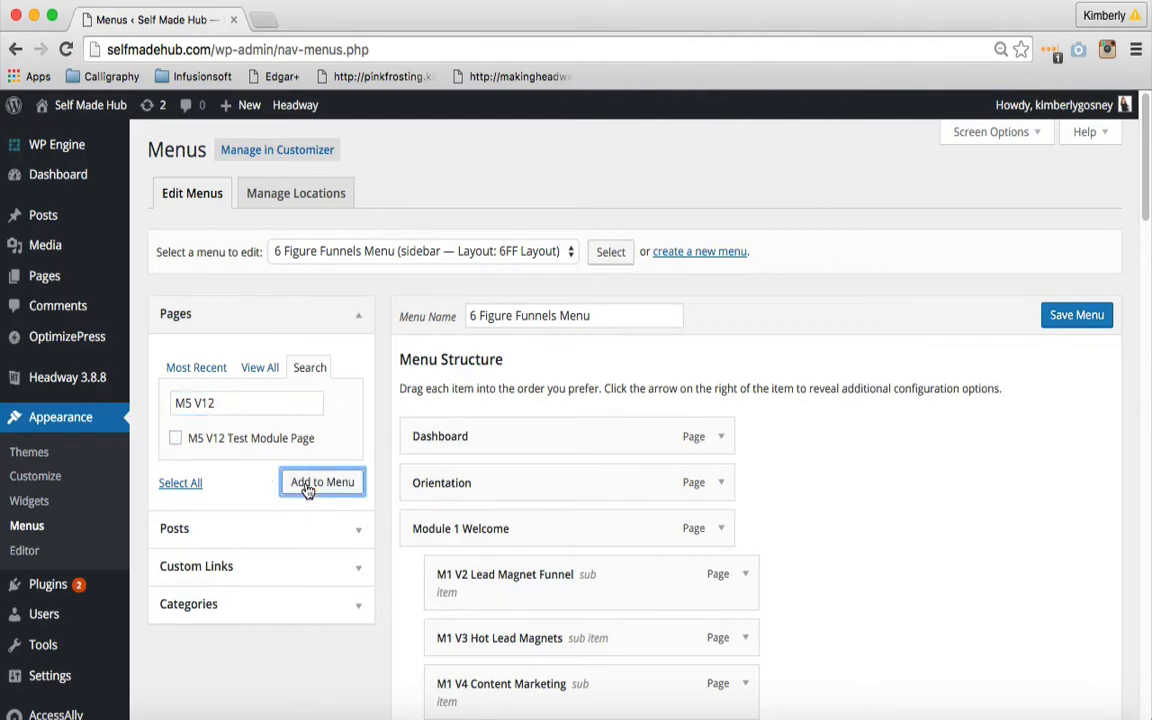
# - Move the M5 V12 Test Module Page menu item directly below M5 V11 as a sub item of Module 5
pyautogui.scroll(-5, 723, 373)
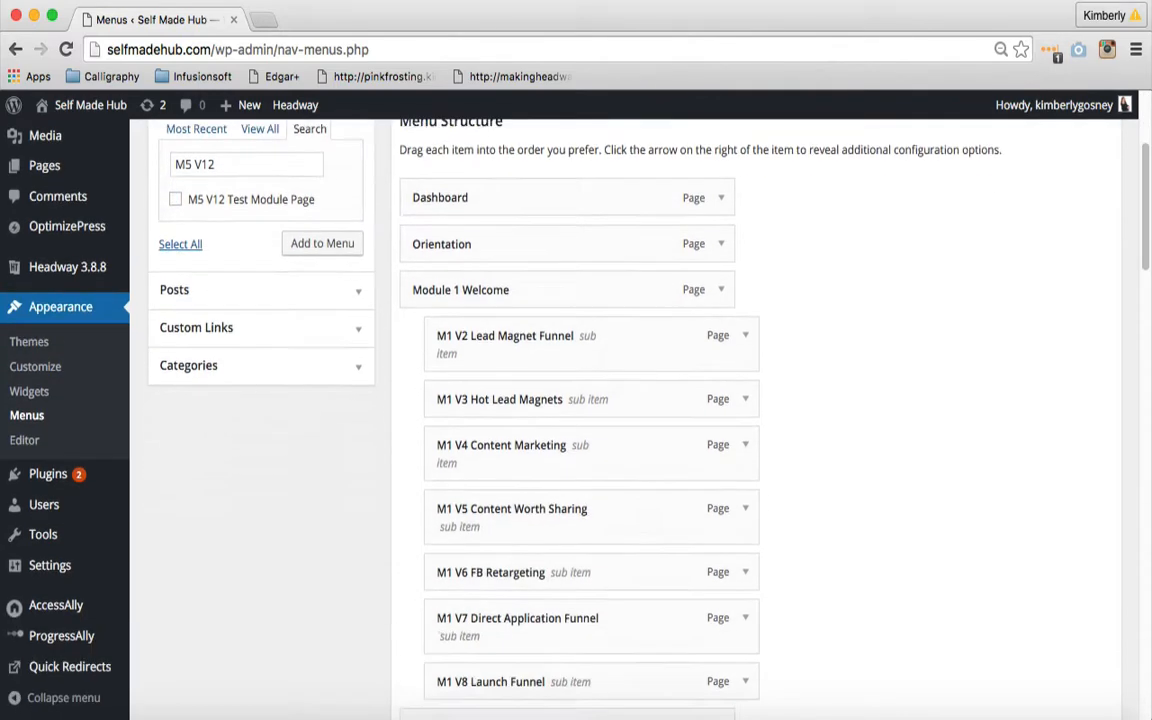
pyautogui.scroll(-10, 723, 400)
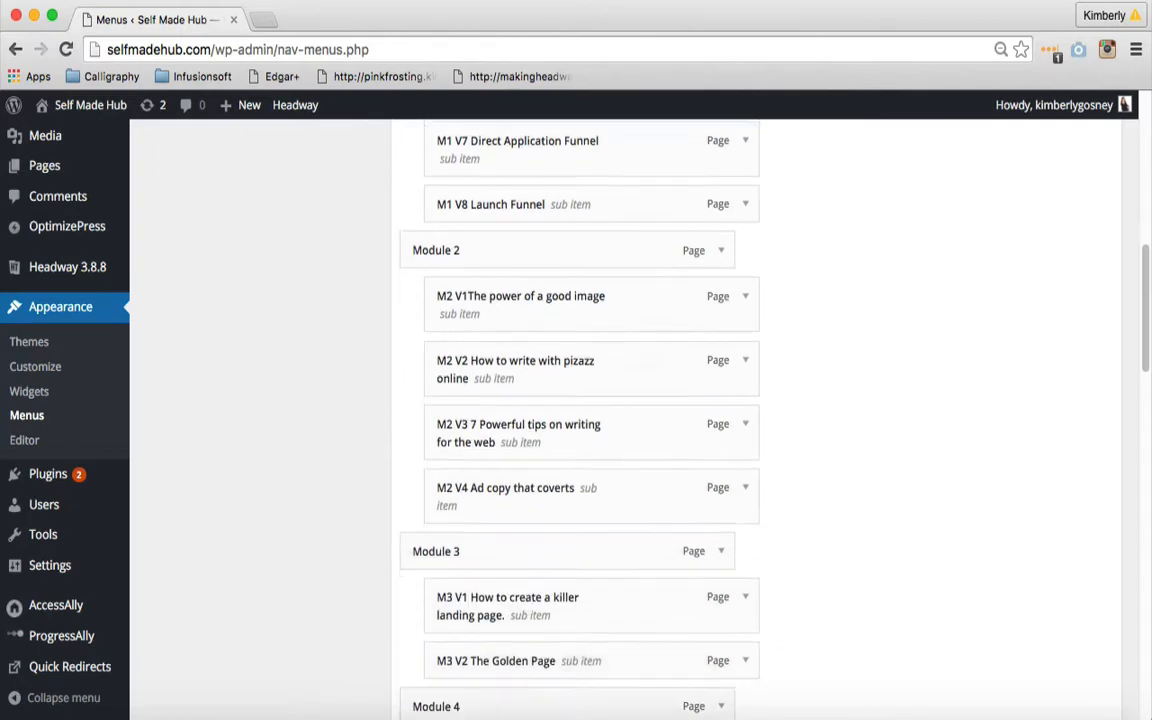
pyautogui.scroll(-20, 640, 420)
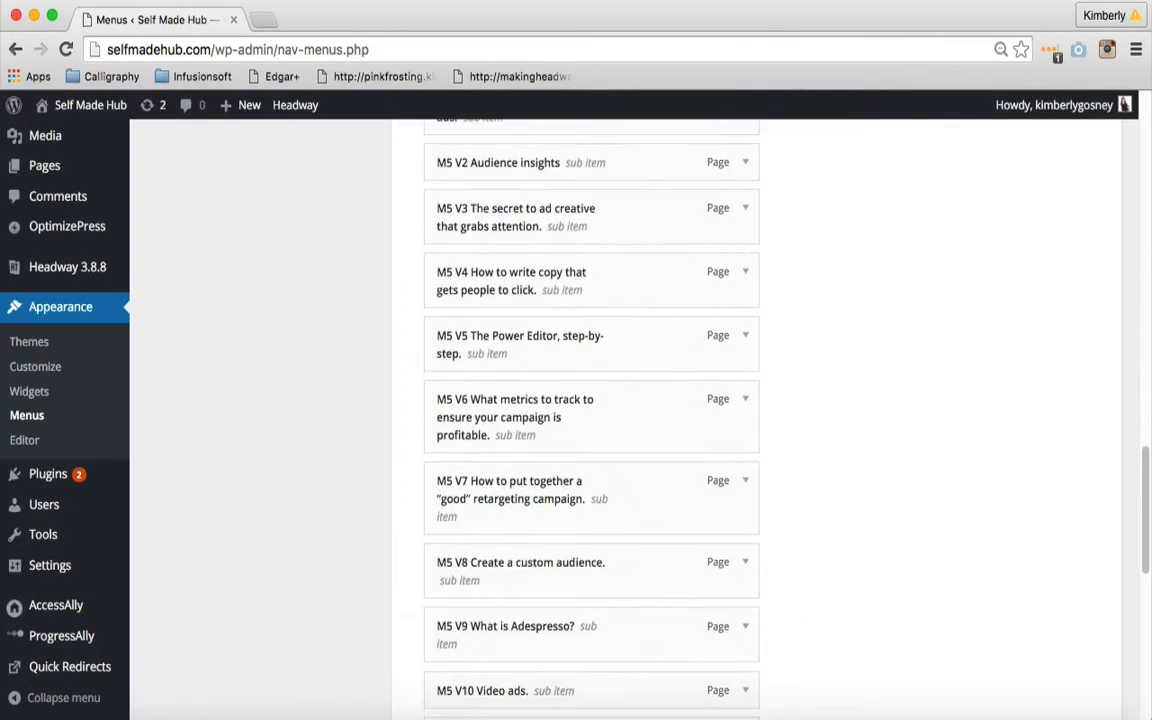
pyautogui.scroll(-12, 640, 420)
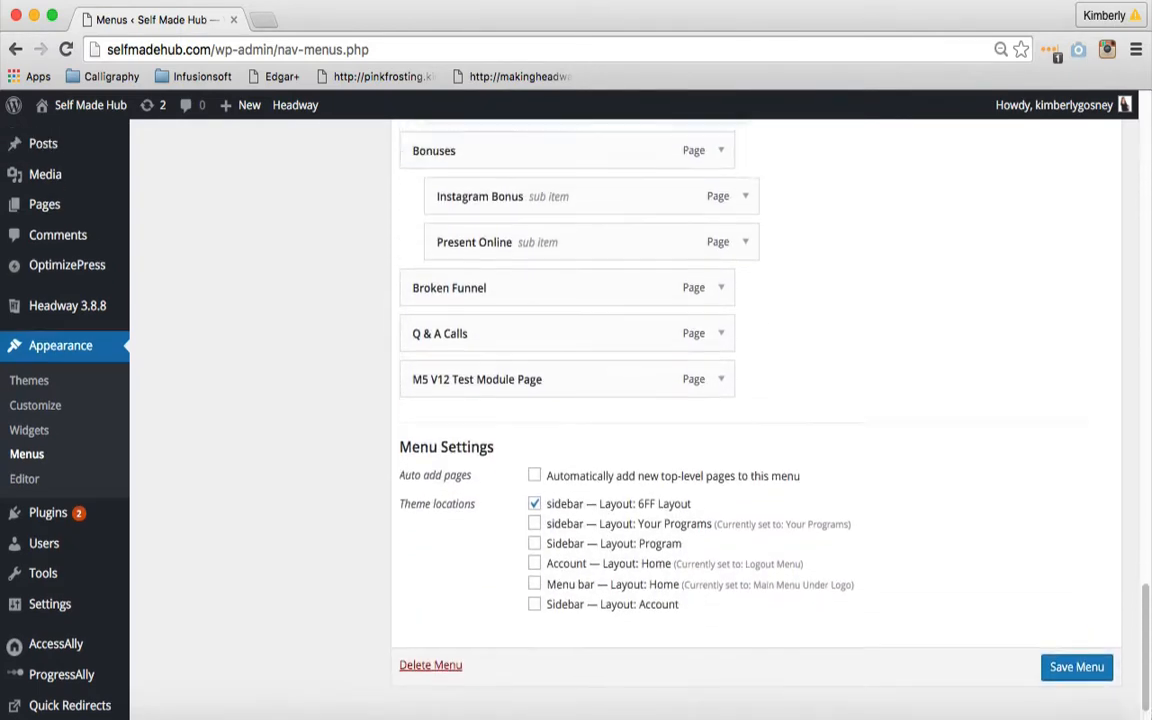
pyautogui.scroll(5, 640, 400)
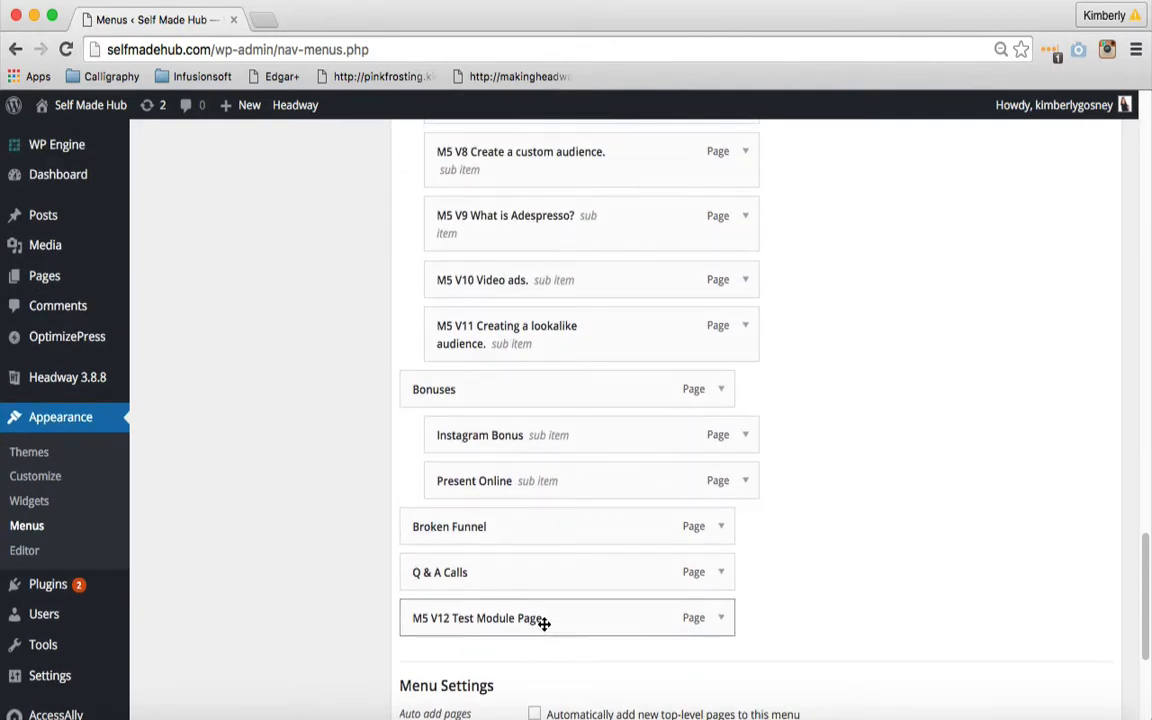
pyautogui.moveTo(542, 621); pyautogui.dragTo(571, 393)
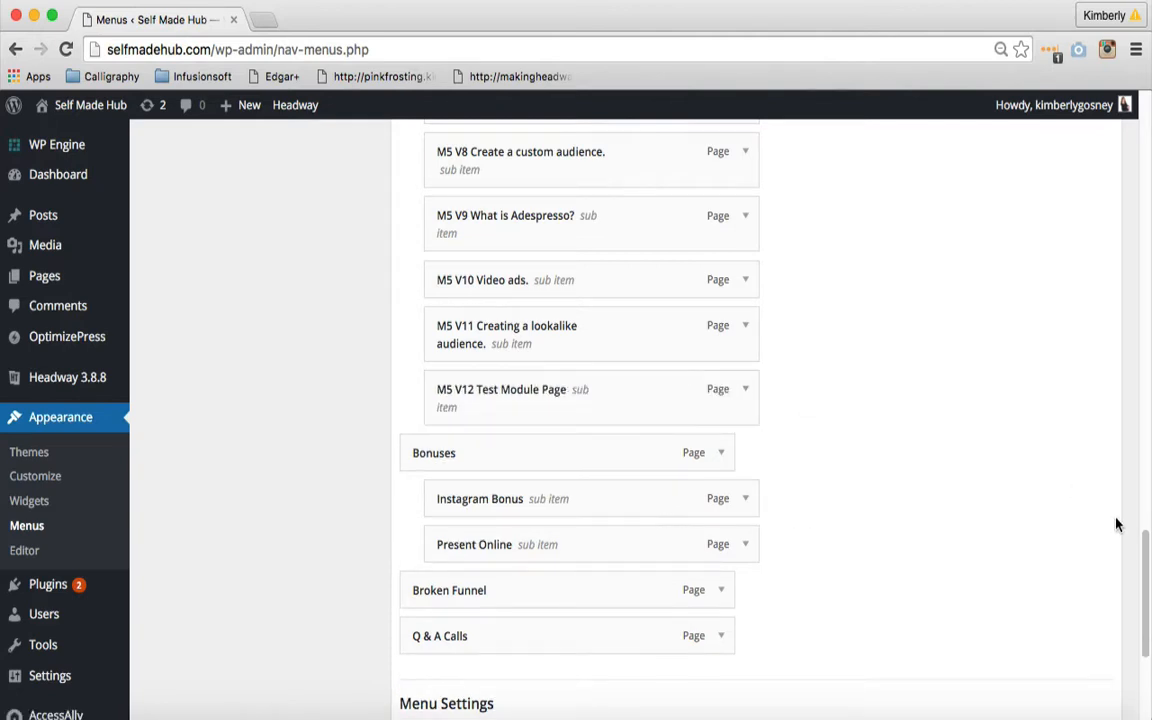
# - Check the Module 5 items in the menu structure and save the 6 Figure Funnels Menu
pyautogui.moveTo(1141, 537); pyautogui.dragTo(1116, 419)
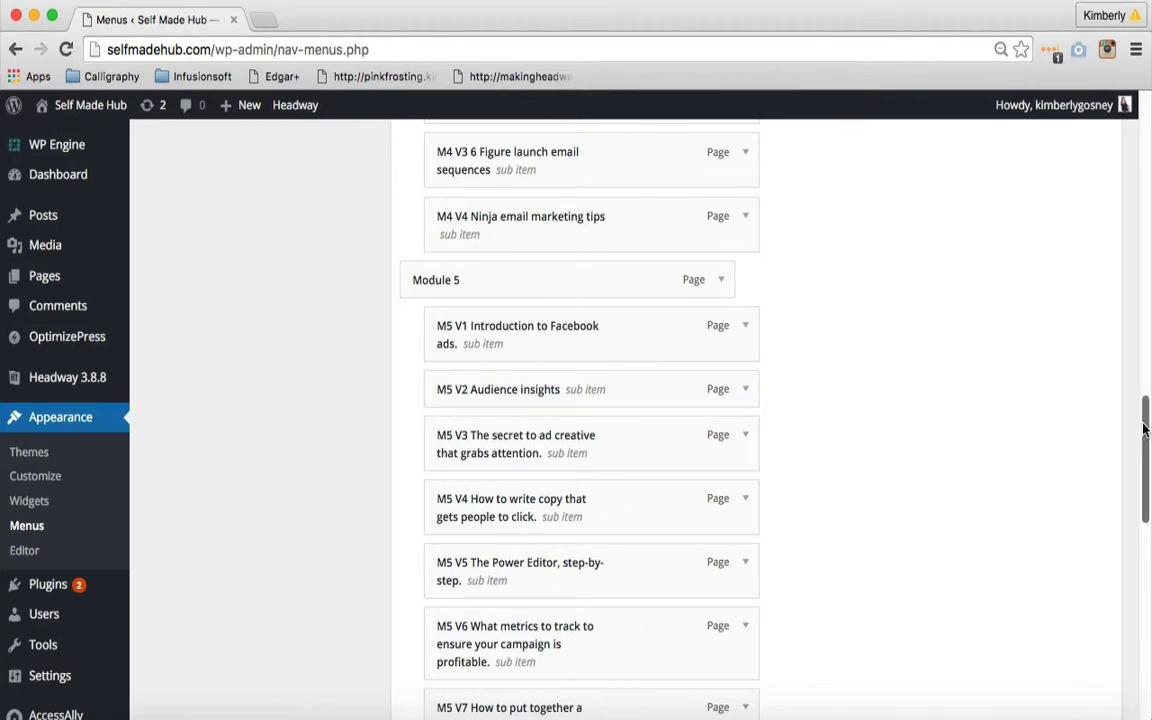
pyautogui.moveTo(1146, 428); pyautogui.dragTo(1149, 587)
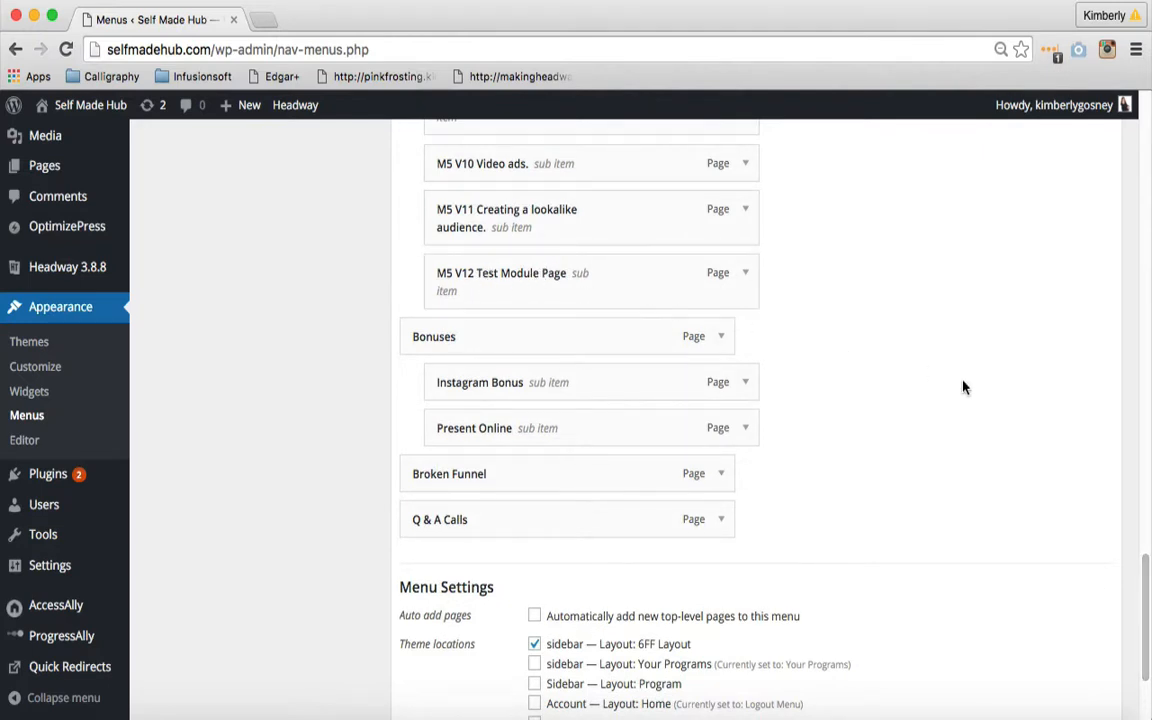
pyautogui.moveTo(1148, 628); pyautogui.dragTo(1149, 668)
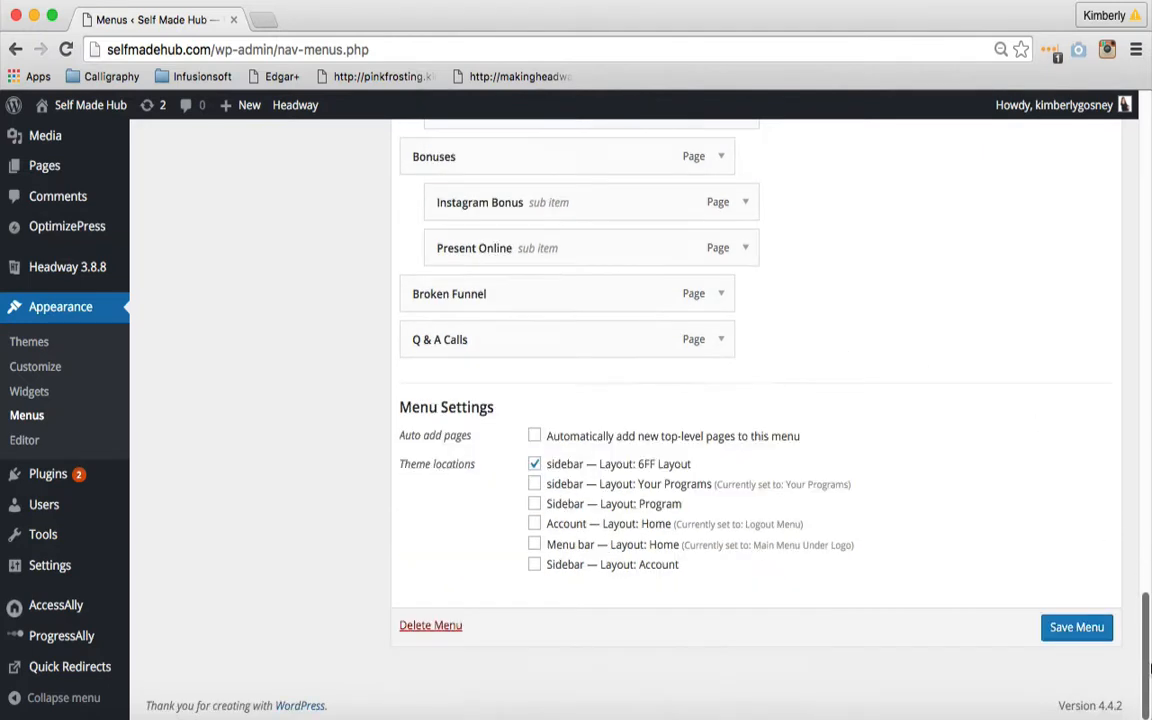
pyautogui.click(1058, 630)
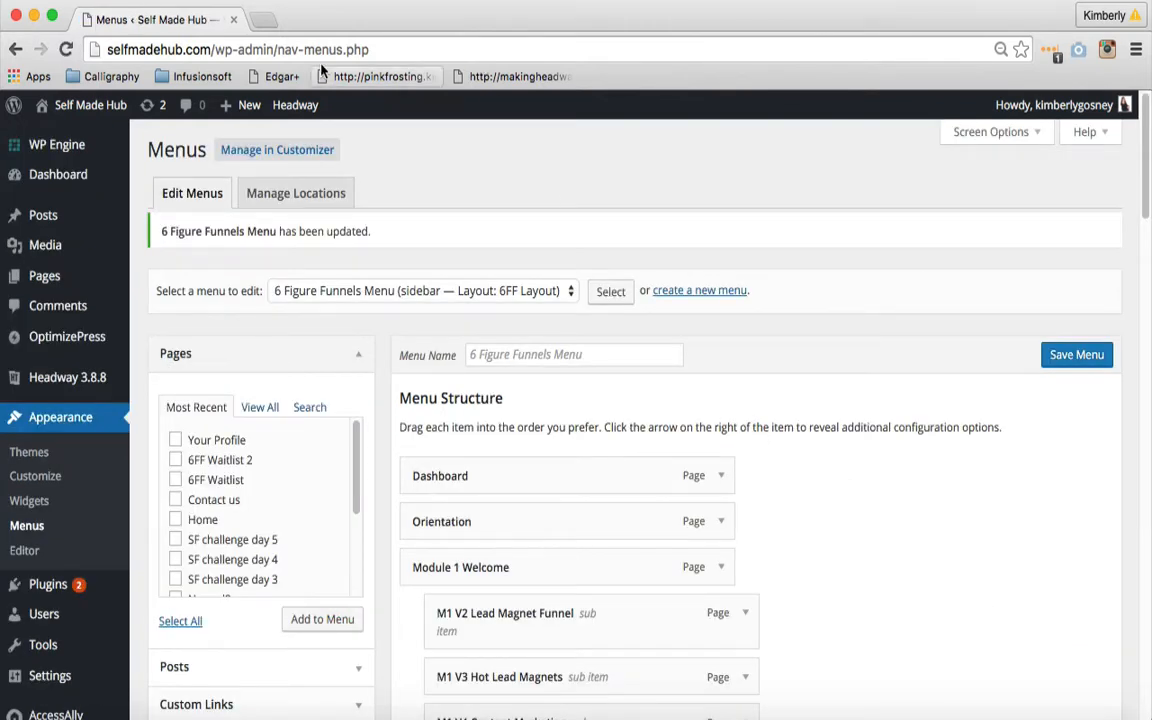
# - Go to the live Module 5 page at selfmadehub.com/6-figure-funnels/module-5/
pyautogui.moveTo(212, 49); pyautogui.dragTo(438, 86)
pyautogui.write('/6')
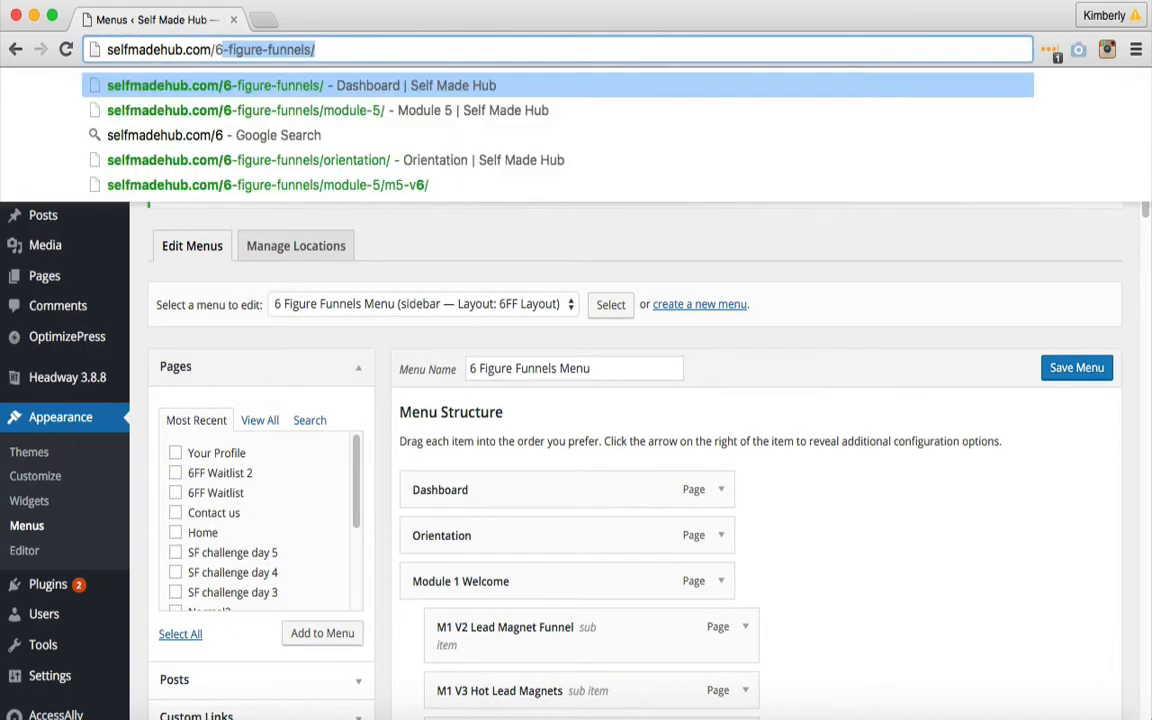
pyautogui.press('Down')
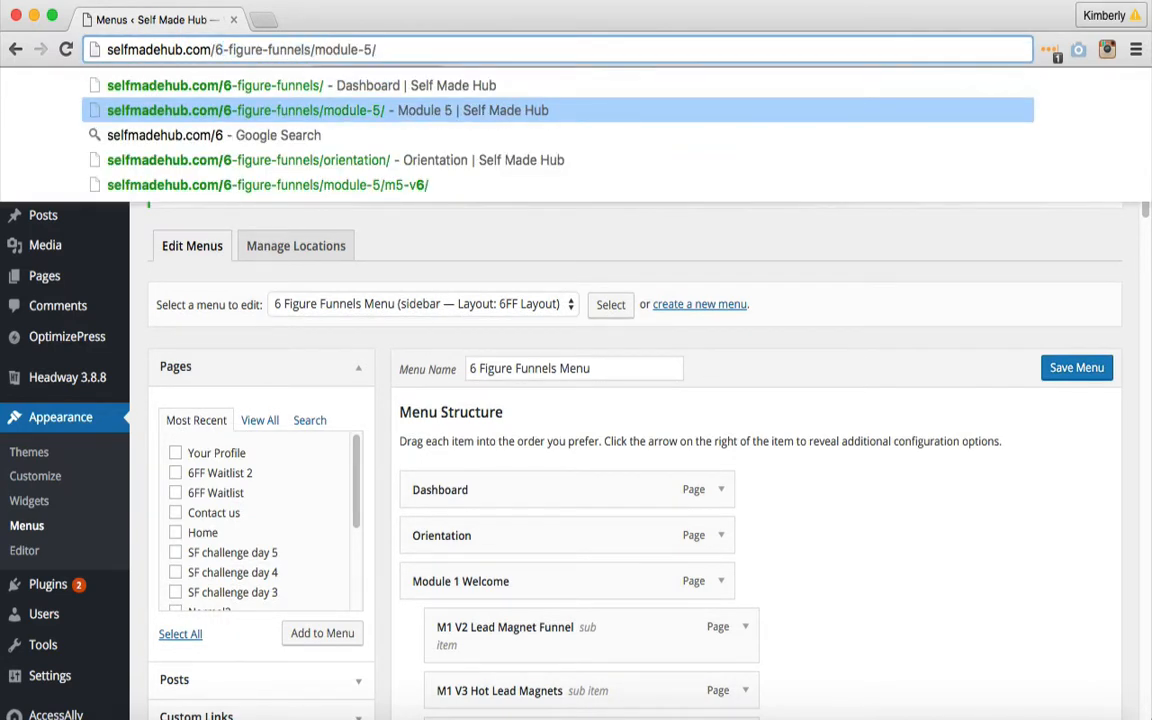
pyautogui.press('Return')
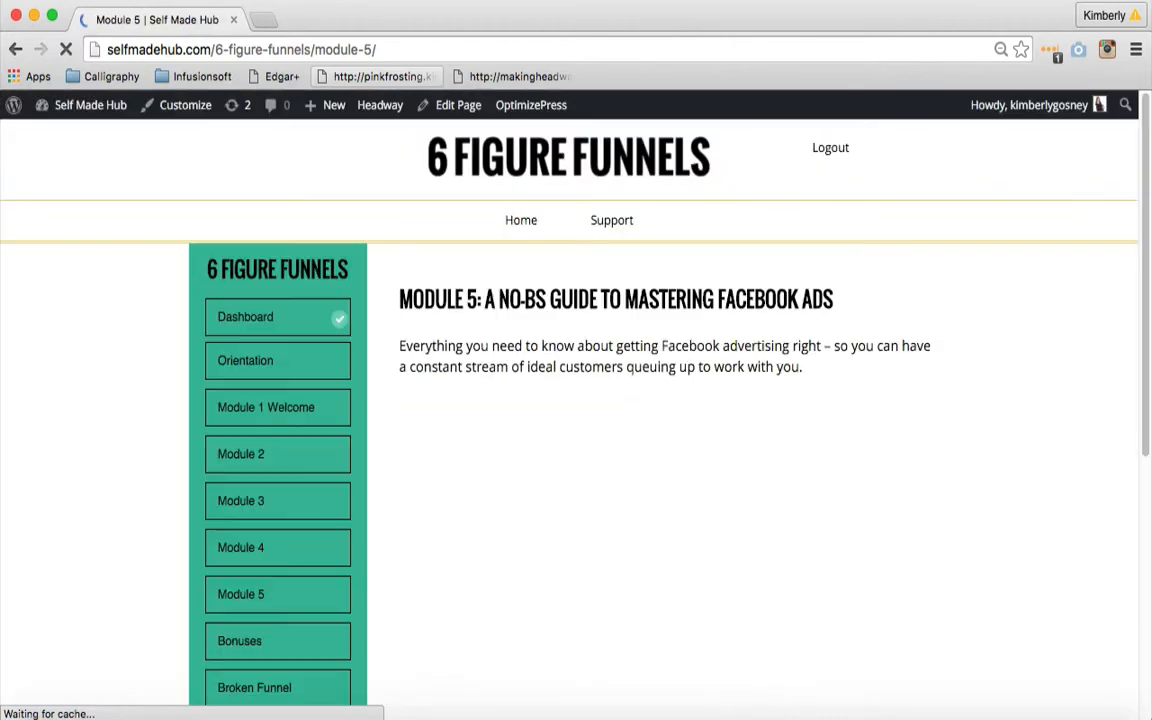
# - Open M5 V12 Test Module Page from the Module 5 submenu of the course navigation
pyautogui.scroll(-2, 570, 420)
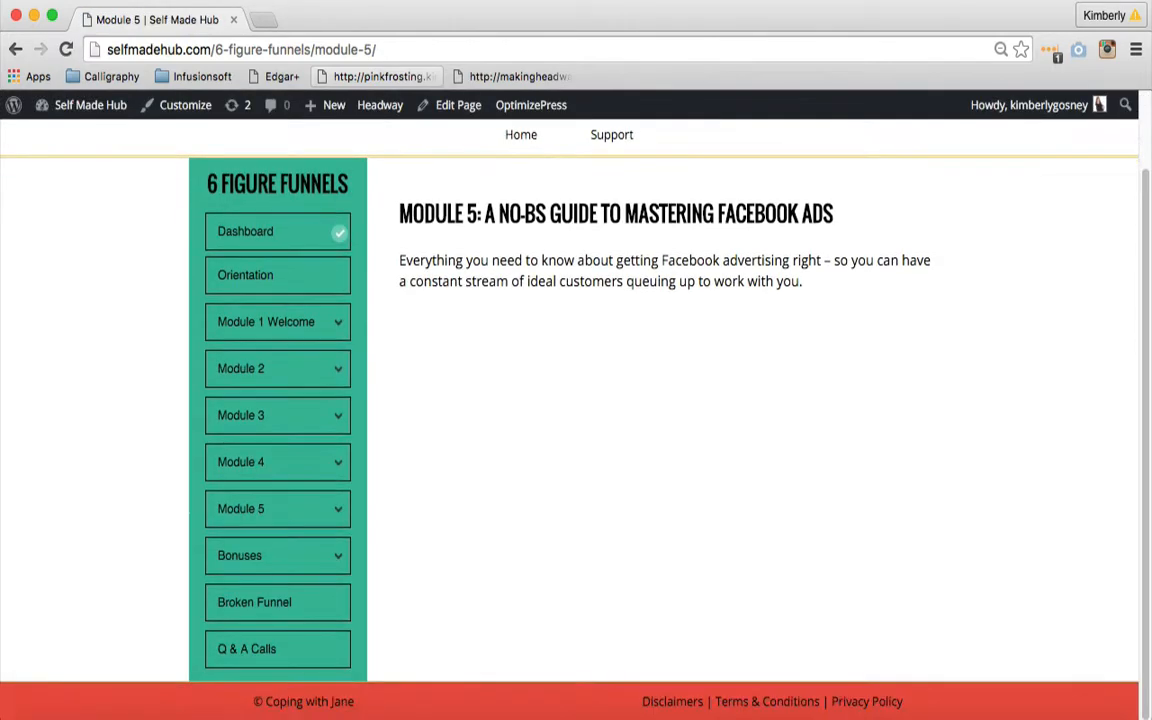
pyautogui.moveTo(334, 509)
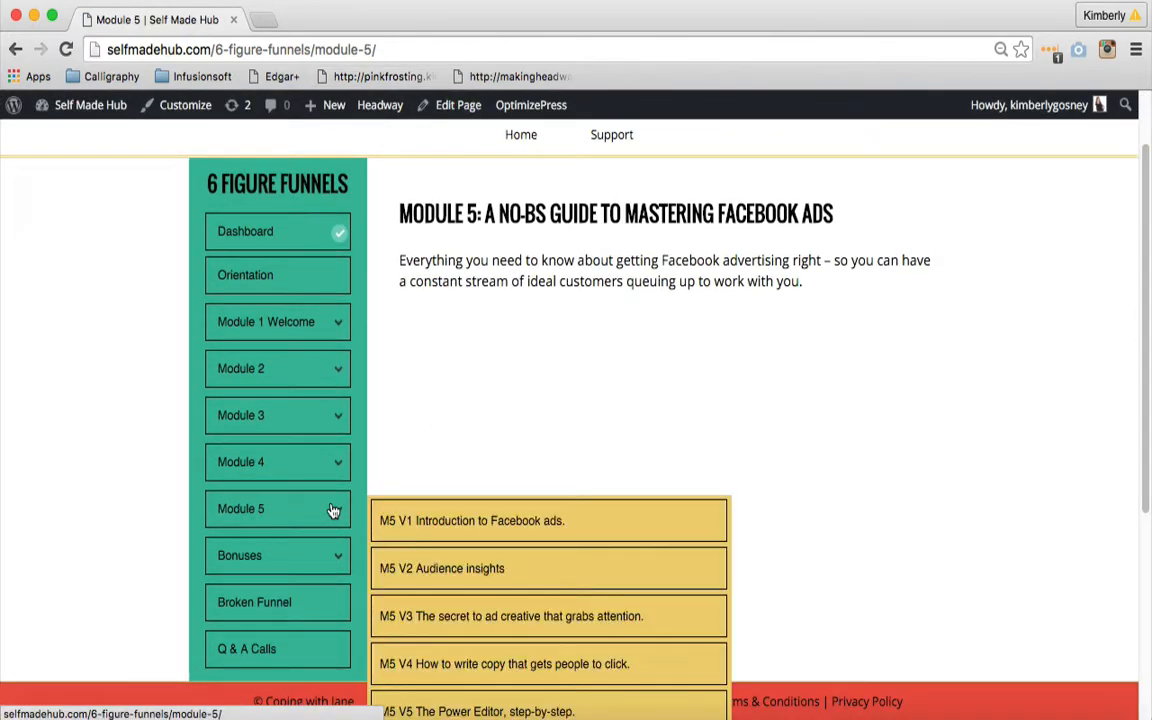
pyautogui.scroll(-1, 466, 530)
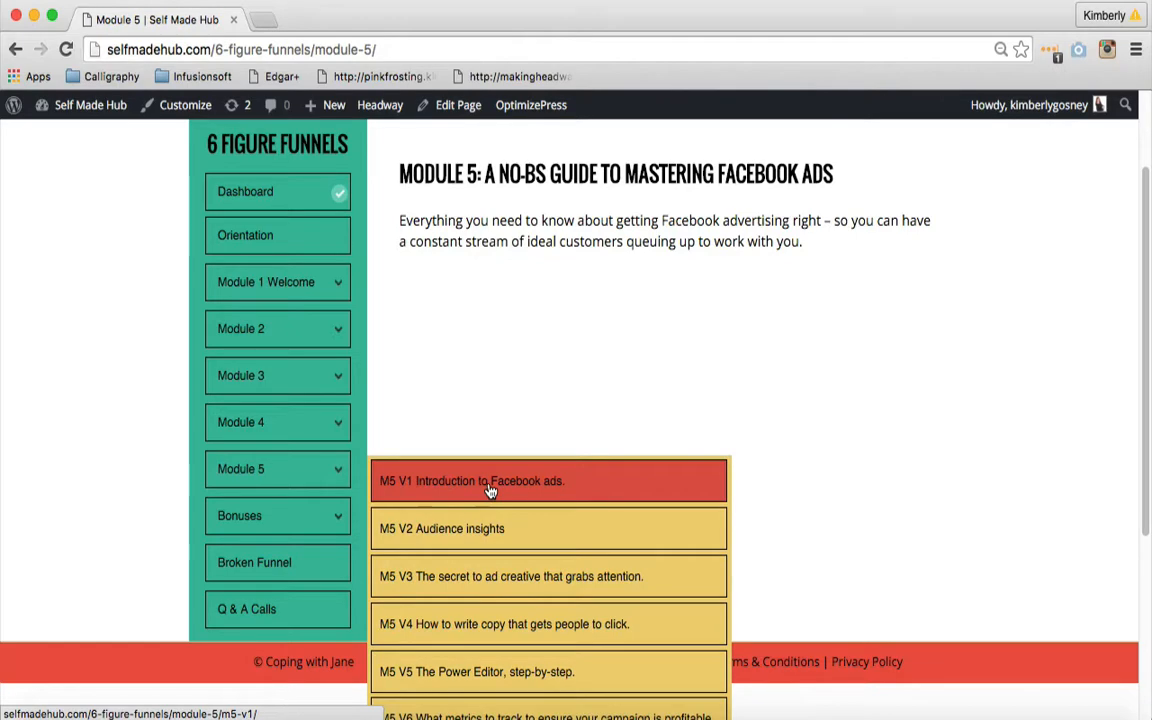
pyautogui.scroll(-5, 490, 490)
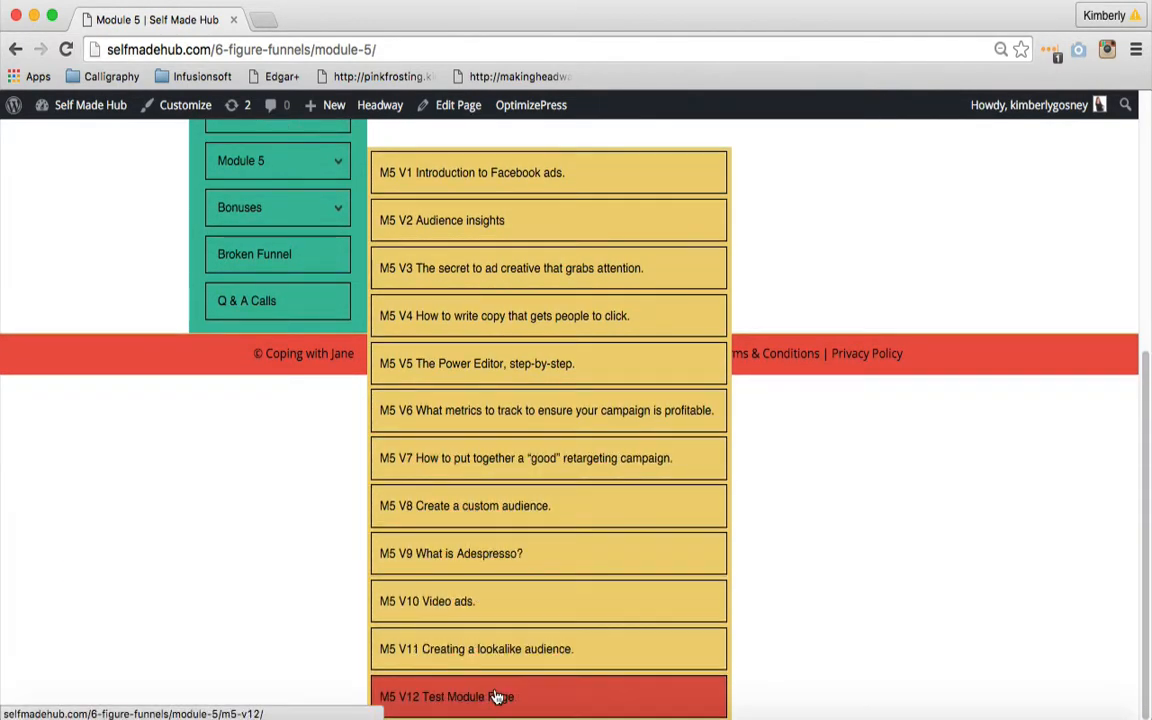
pyautogui.click(497, 696)
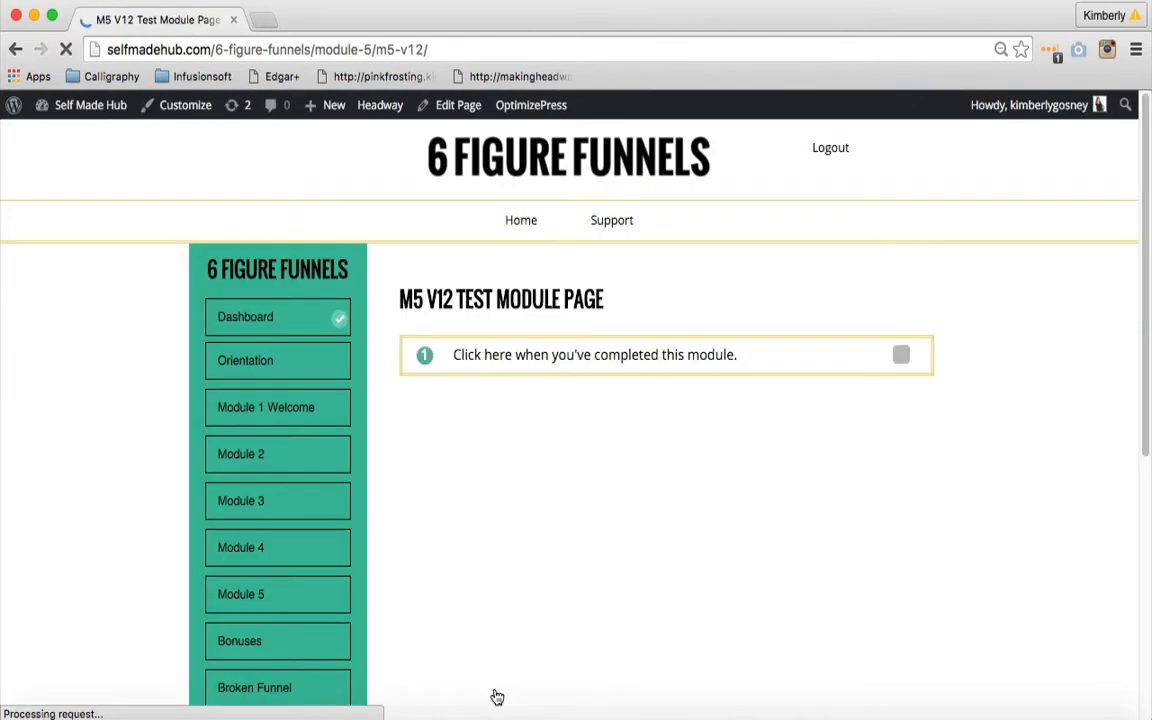